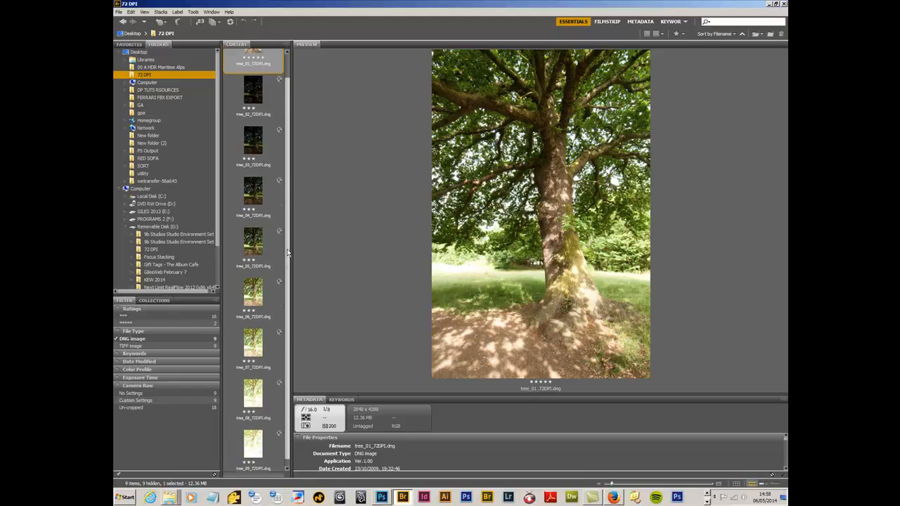
Step: Review the bracketed tree exposures from tree_09_72DPI.dng back to the first one, checking each preview and its exposure metadata
left_click(254, 120)
left_click(259, 76)
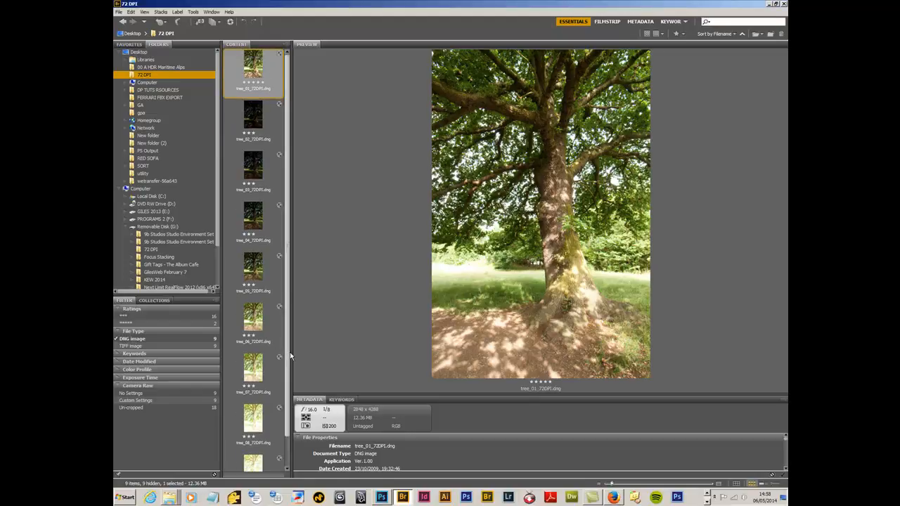
left_click_drag(288, 358, 293, 400)
left_click(261, 445)
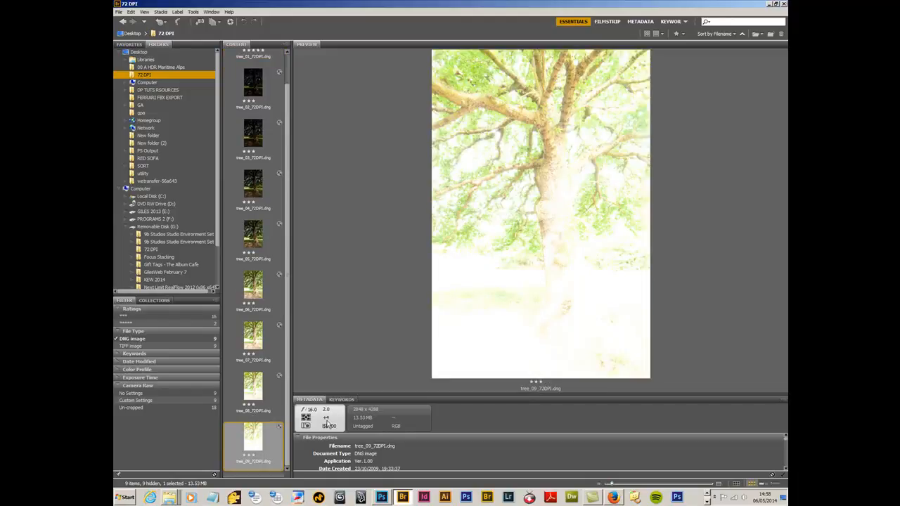
key("Up")
key("Up")
key("Up")
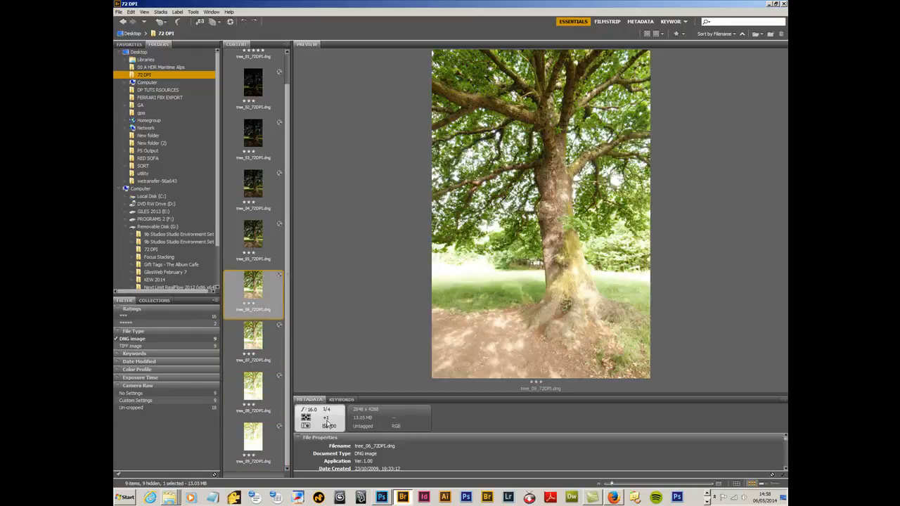
key("Up")
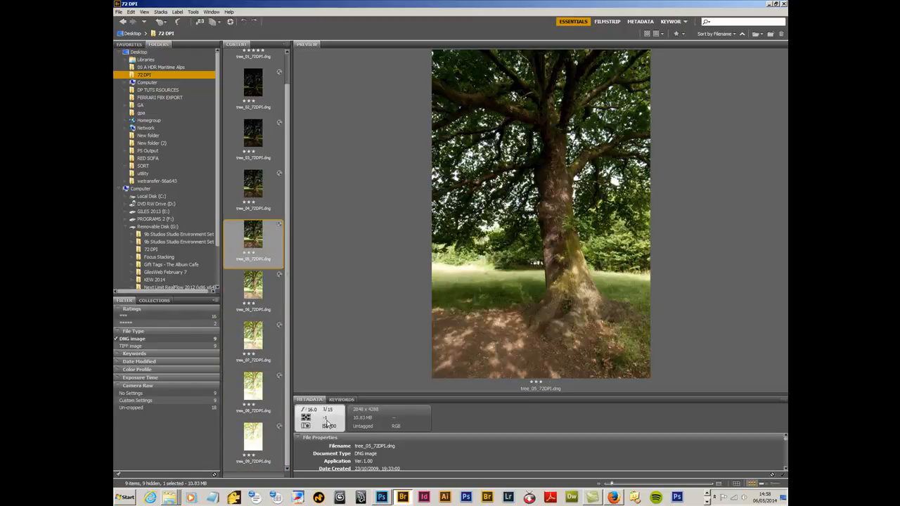
key("Up")
key("Up")
key("Up")
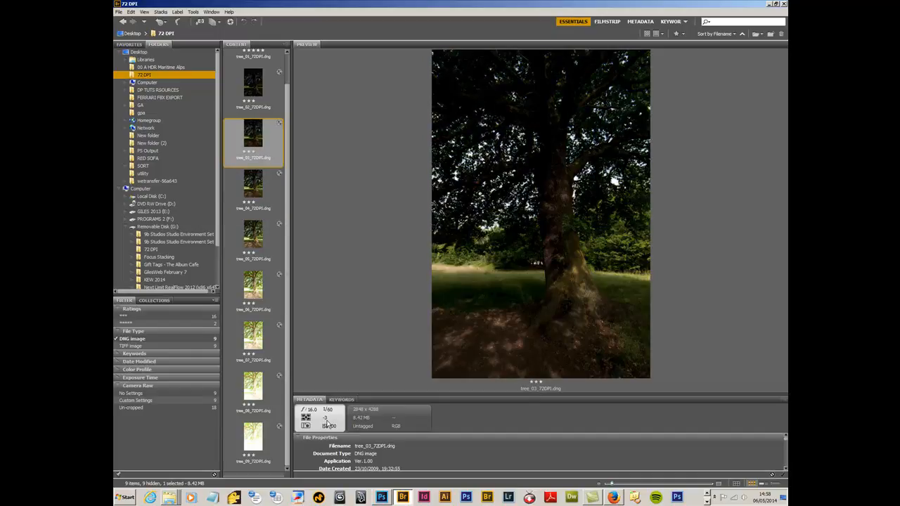
key("Up")
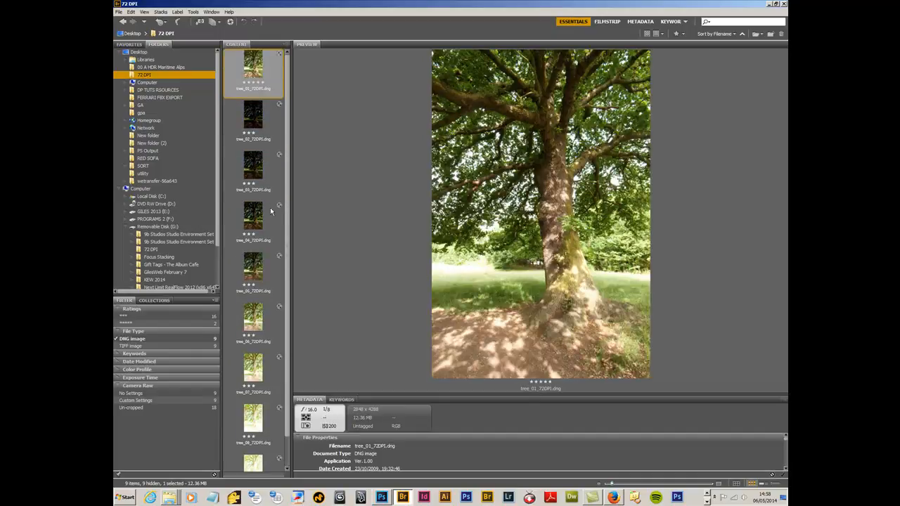
Step: Compare the overexposed tree_09 and tree_08 frames, stepping back through the darker frames to tree_01_72DPI.dng
scroll(285, 222, "down", 1)
scroll(269, 123, "up", 1)
scroll(288, 274, "down", 1)
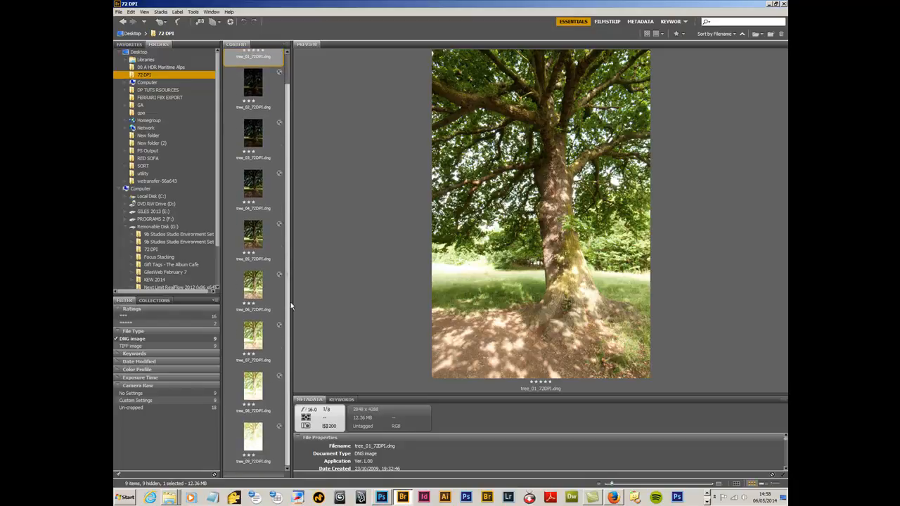
left_click(258, 423)
left_click(247, 381)
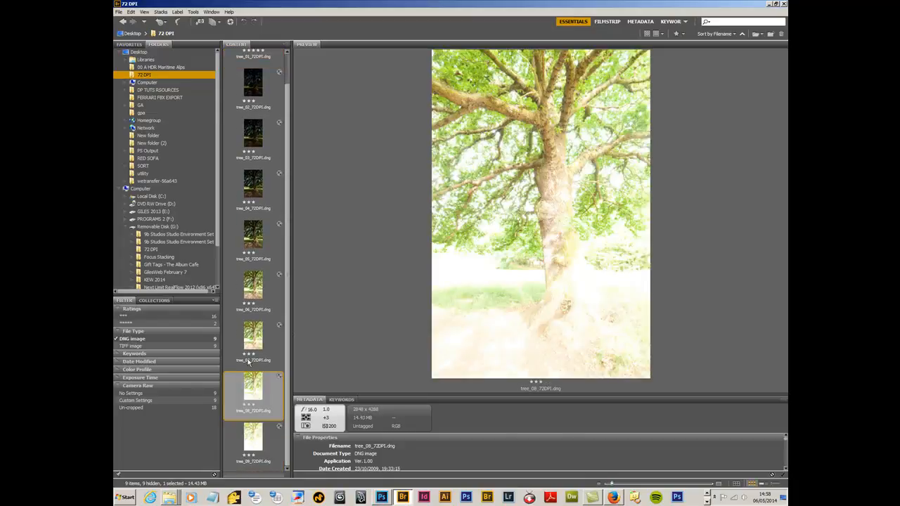
key("Up")
key("Up")
key("Up")
key("Up")
key("Up")
key("Up")
key("Up")
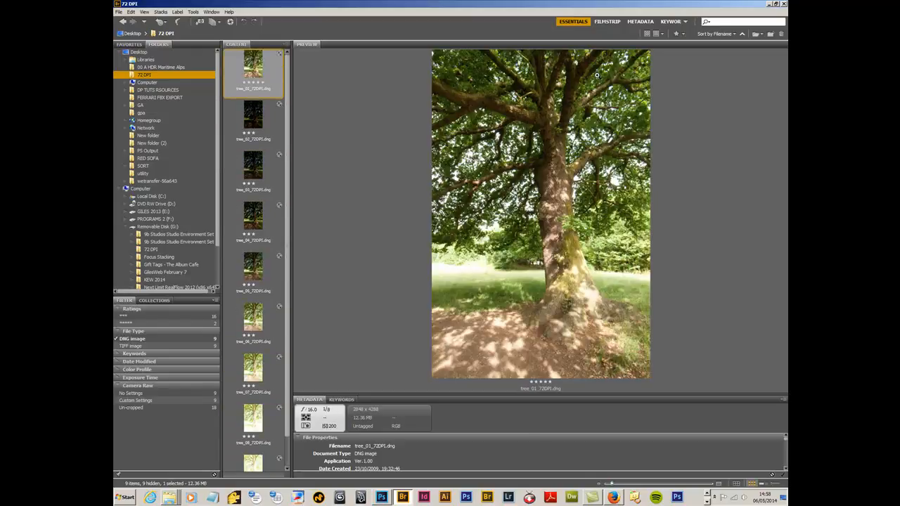
Step: Examine the frames from tree_01 to tree_07 for range of exposure, then recheck tree_02 to tree_06 one by one
key("Down")
key("Down")
key("Down")
key("Down")
key("Down")
key("Down")
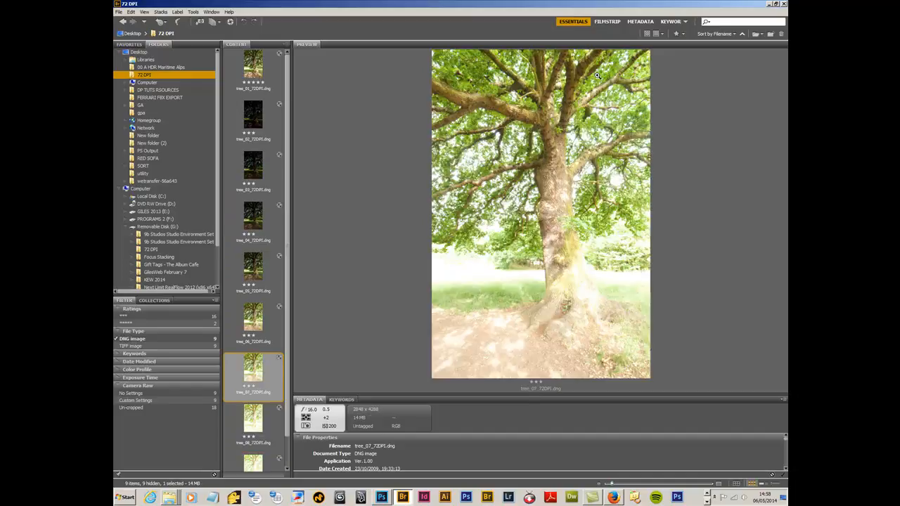
key("Home")
left_click_drag(290, 282, 286, 214)
left_click(250, 126)
left_click(251, 172)
left_click(255, 224)
left_click(257, 263)
left_click(258, 314)
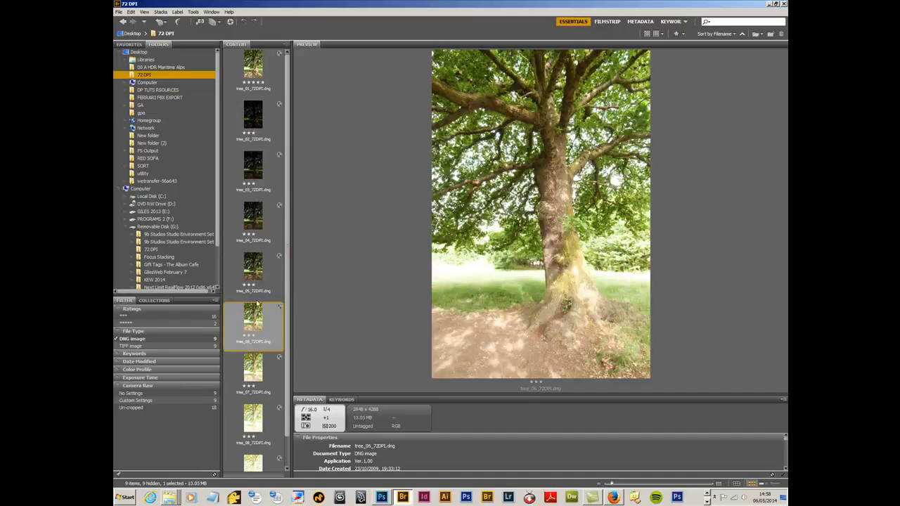
Step: Select all nine tree exposures, tree_01_72DPI.dng to tree_09_72DPI.dng, and send them to Photoshop's Merge to HDR Pro
left_click(254, 82)
mouse_move(287, 136)
left_mouse_down()
mouse_move(284, 182)
mouse_move(286, 118)
left_mouse_up()
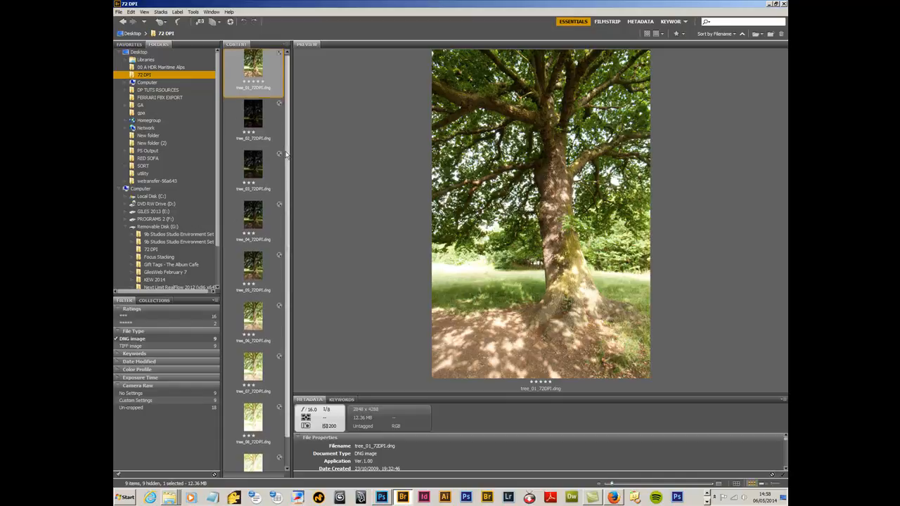
scroll(280, 281, "down", 2)
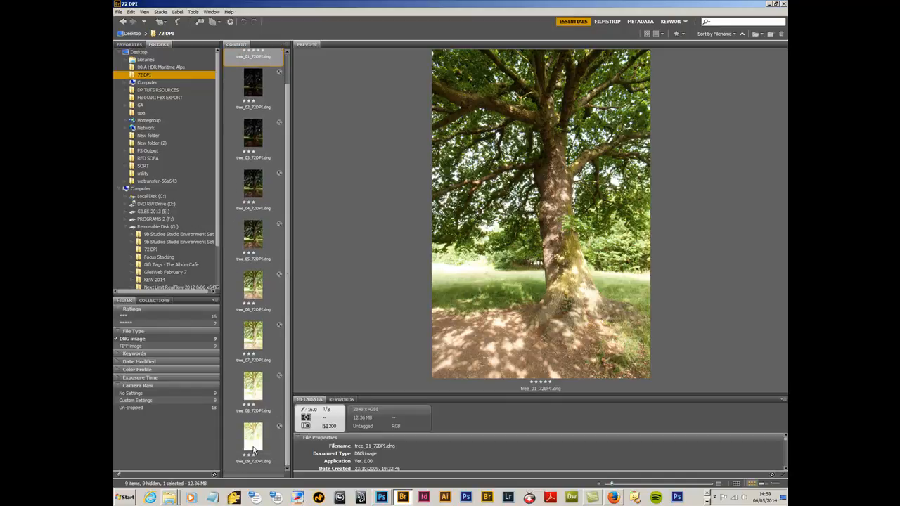
left_click(255, 448, "shift")
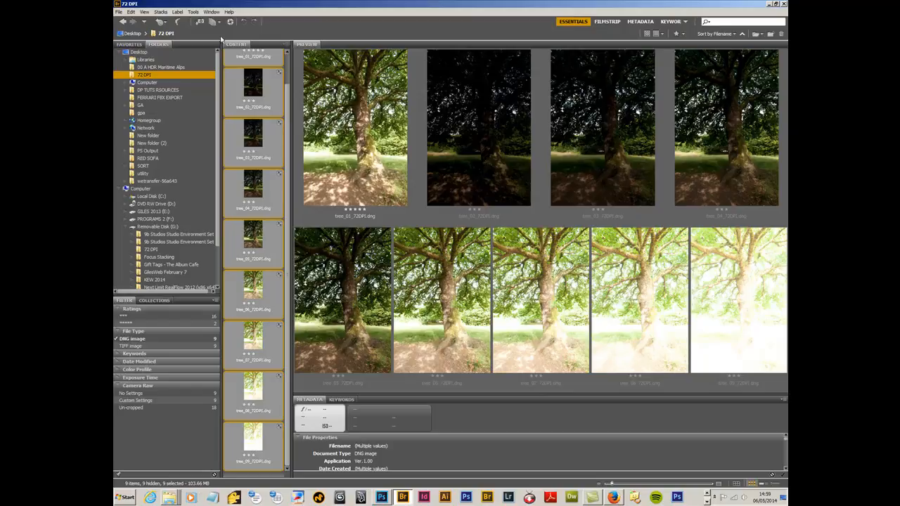
left_click(194, 13)
mouse_move(226, 80)
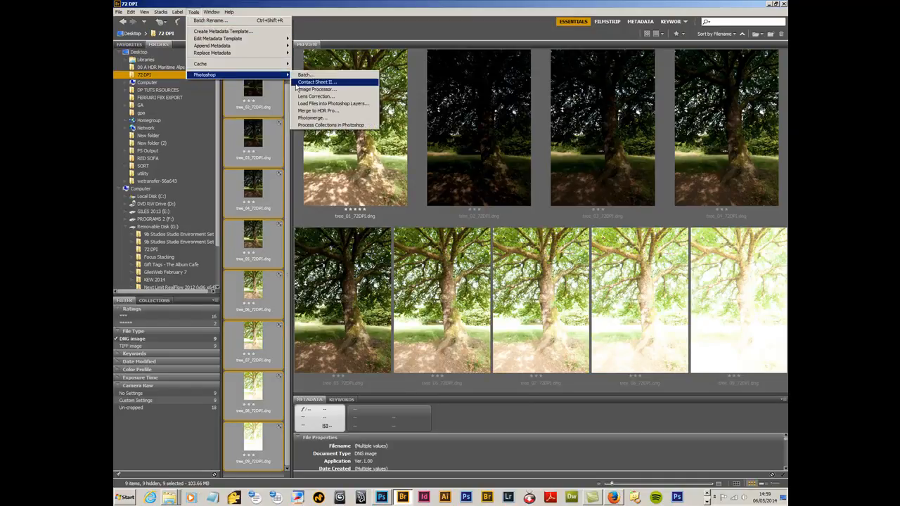
left_click(344, 107)
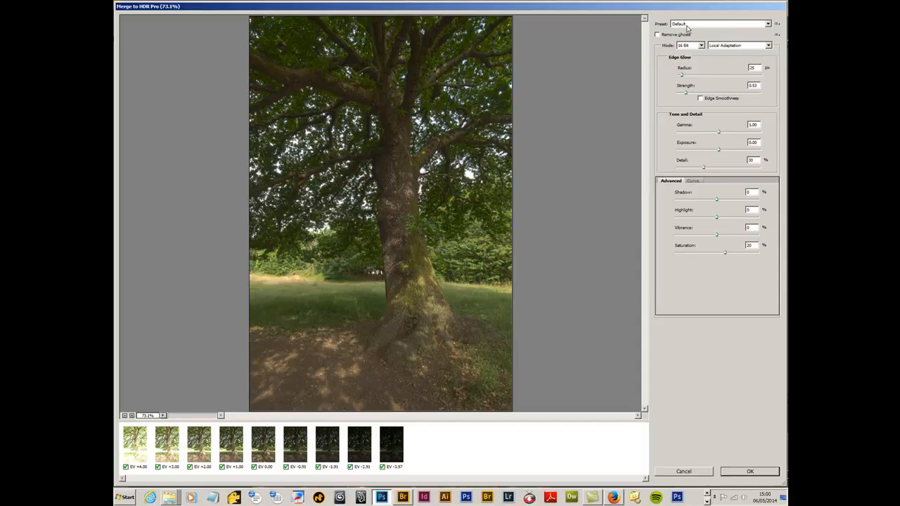
Step: Try the Monochromatic Artistic, Monochromatic High Contrast and Monochromatic presets on the HDR merge, and return to the Photorealistic preset
left_click(768, 25)
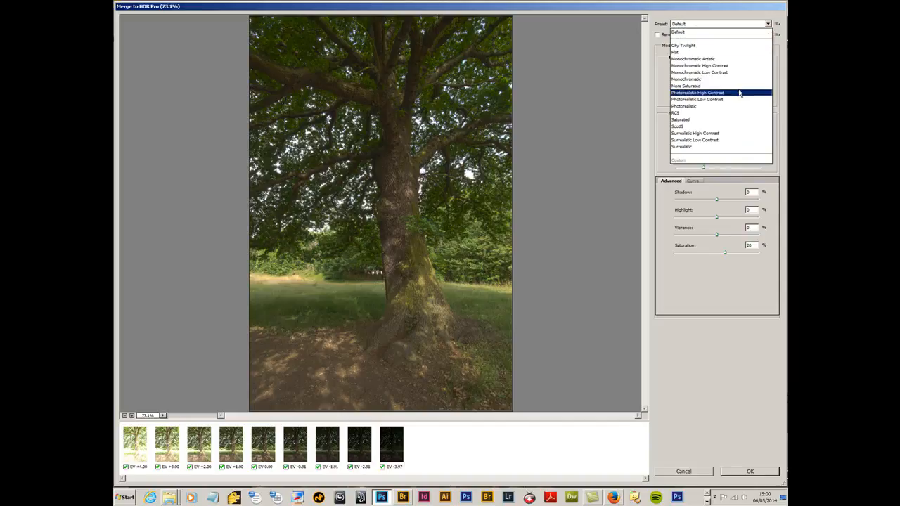
left_click(732, 109)
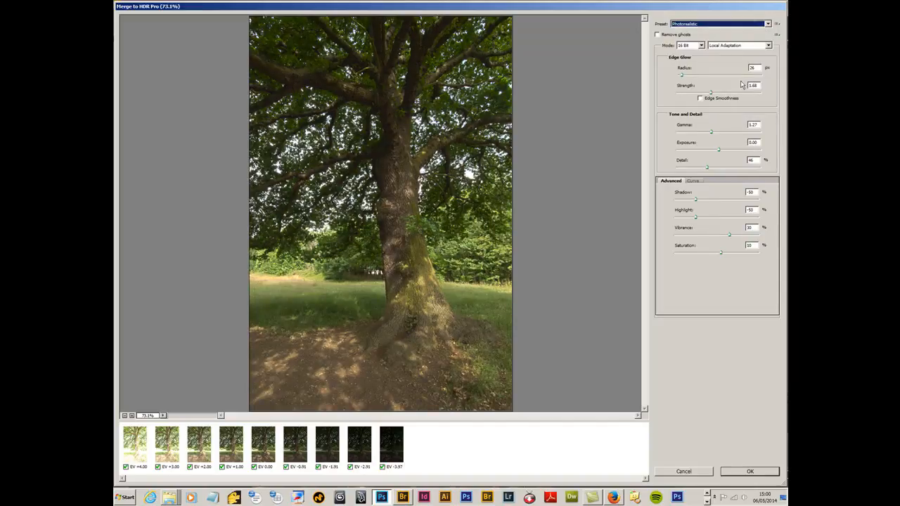
left_click(768, 25)
left_click(738, 59)
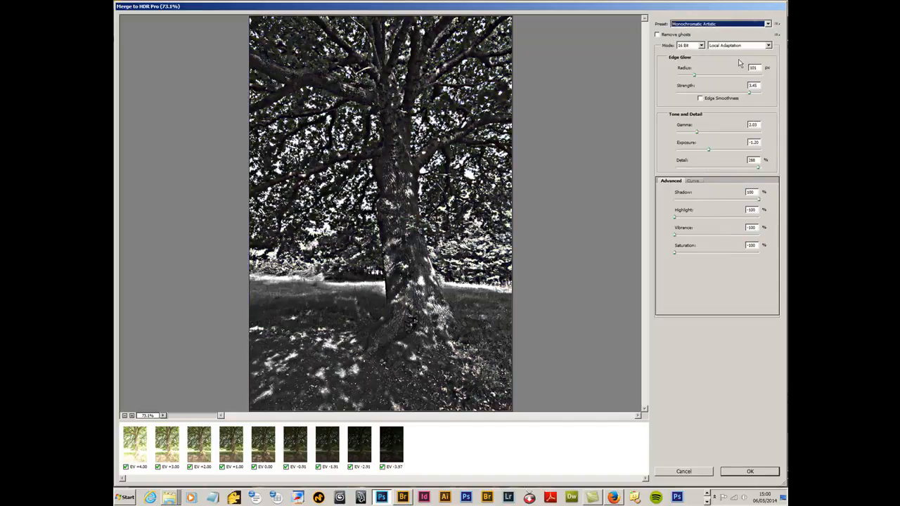
left_click(763, 24)
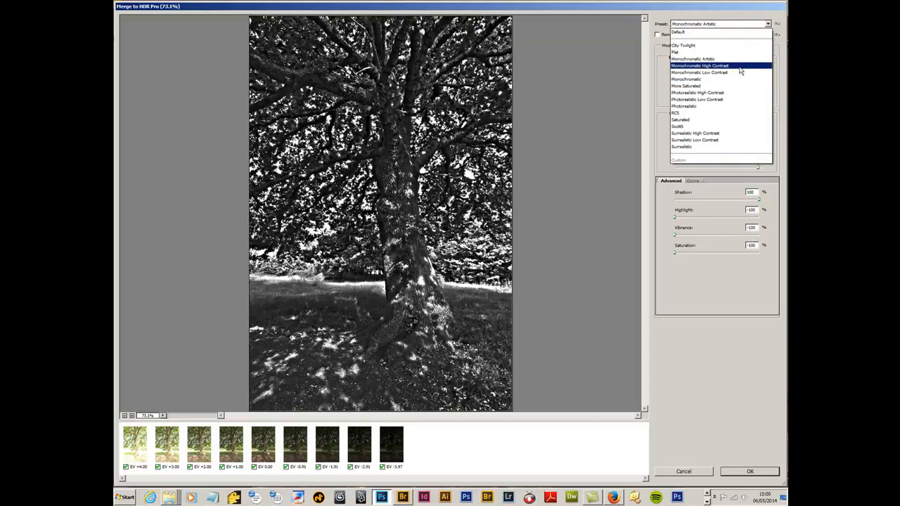
left_click(751, 63)
left_click(763, 24)
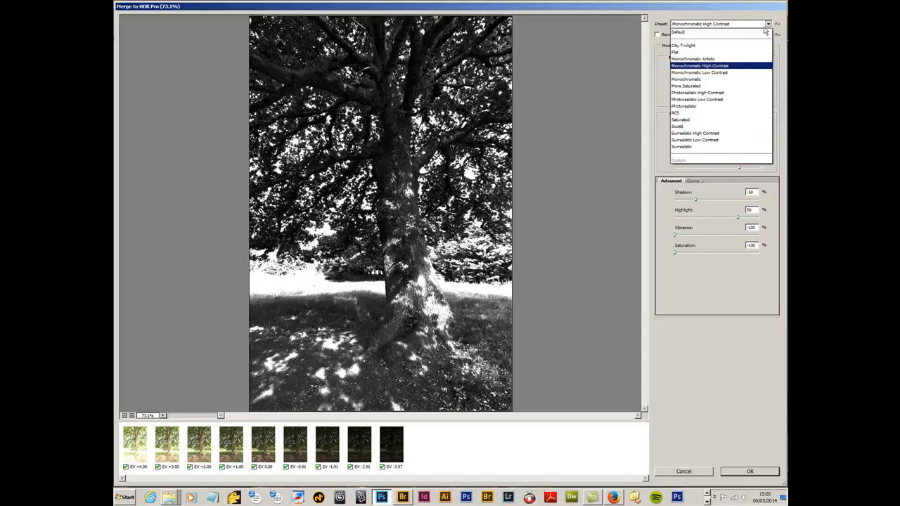
left_click(734, 80)
left_click(765, 25)
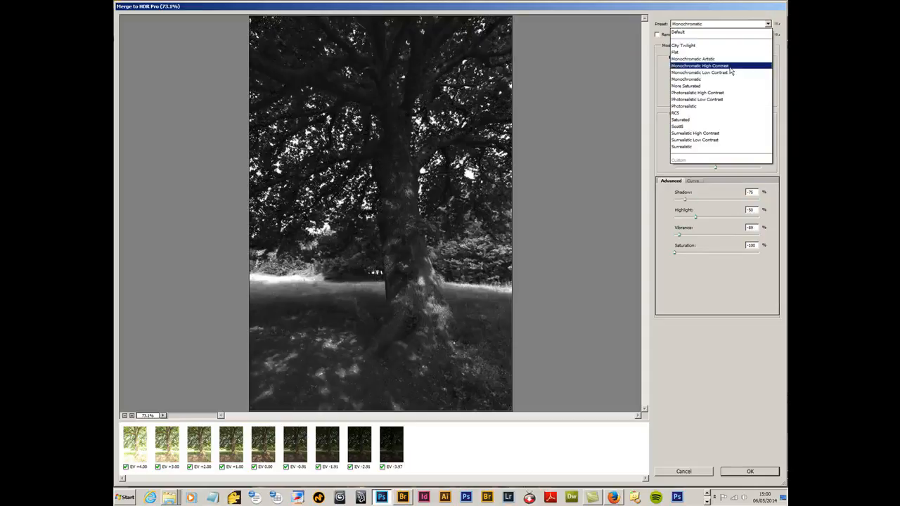
left_click(716, 106)
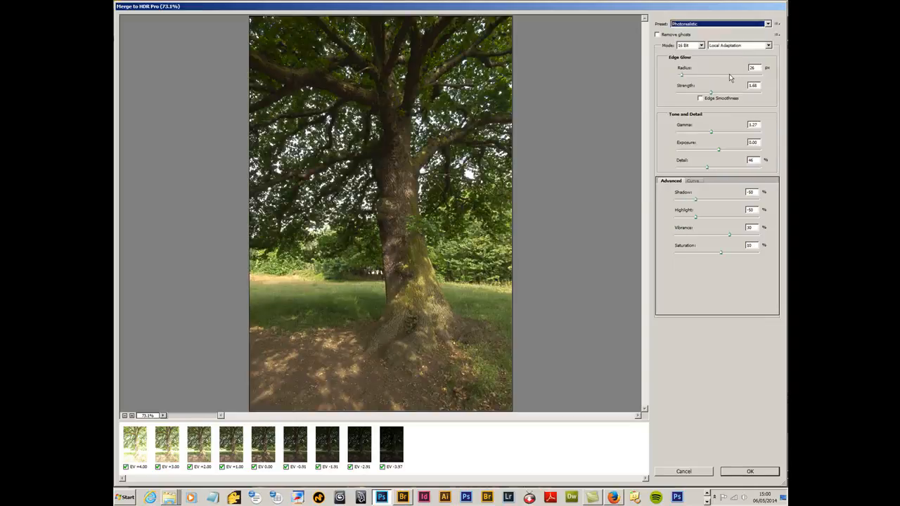
Step: Try ghost removal, Edge Smoothness and a Gamma adjustment on the merge, then reset it to the Photorealistic preset
left_click(659, 35)
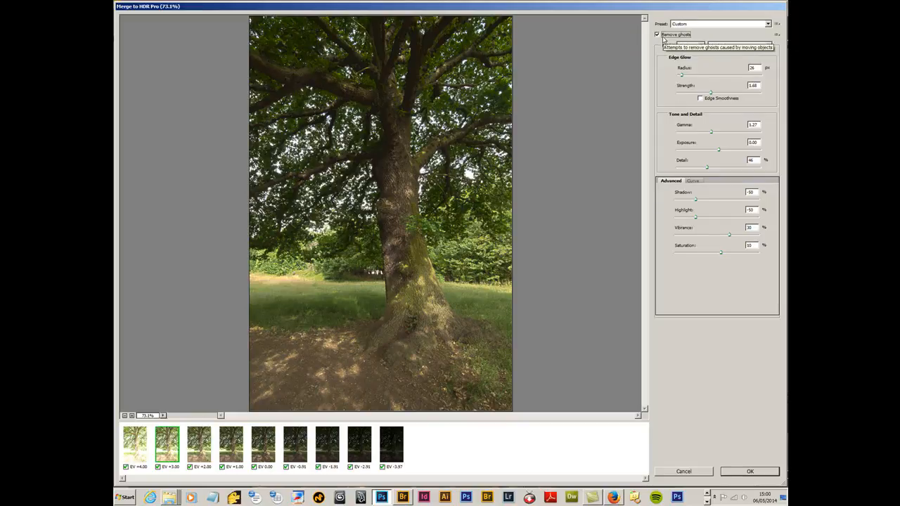
left_click(700, 99)
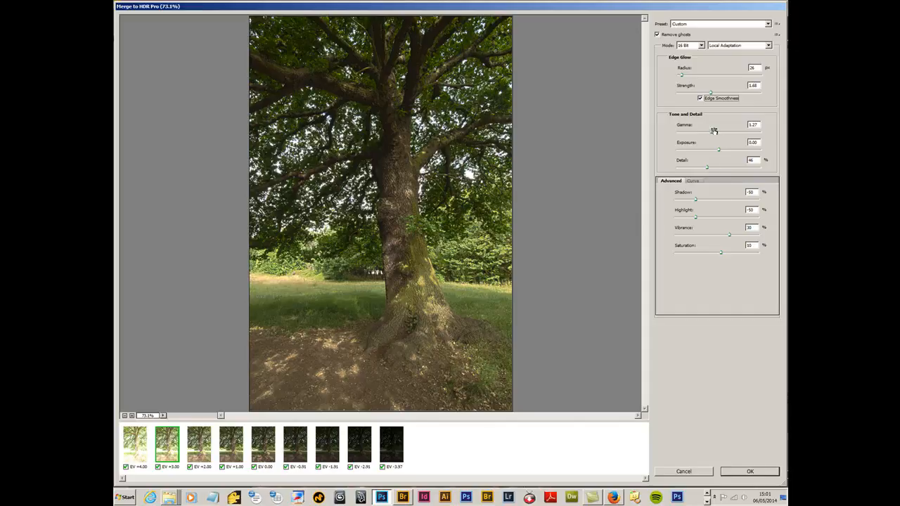
left_click_drag(711, 132, 708, 136)
left_click(686, 25)
left_click(705, 107)
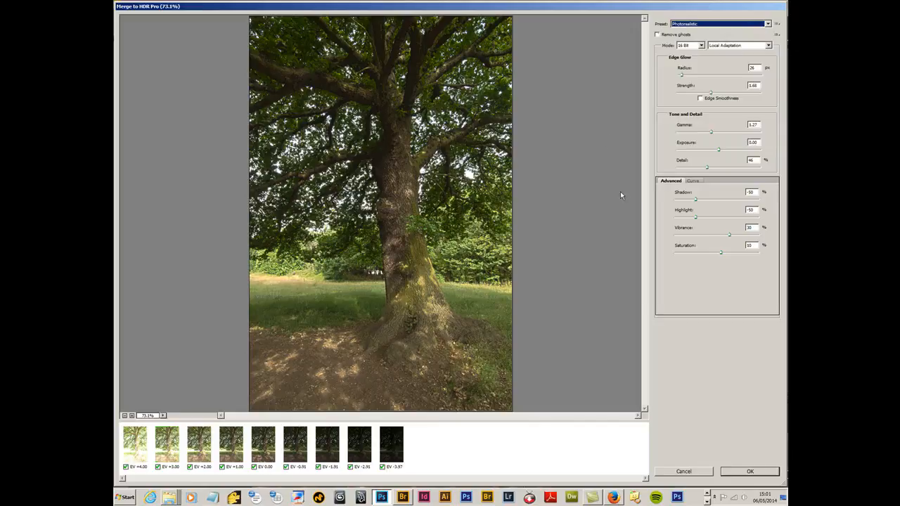
Step: Check the toning curve settings, then try the Equalize Histogram and Exposure and Gamma toning methods
left_click(697, 184)
left_click(676, 184)
left_click(729, 47)
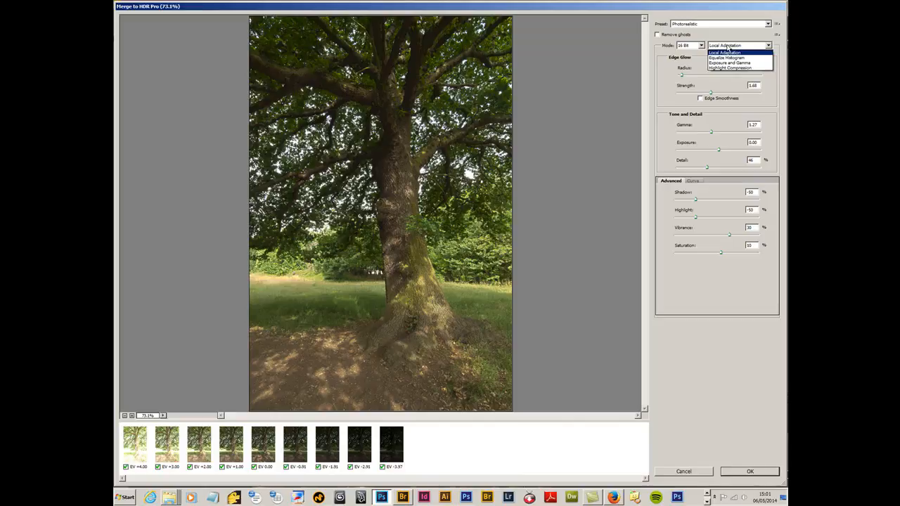
left_click(729, 58)
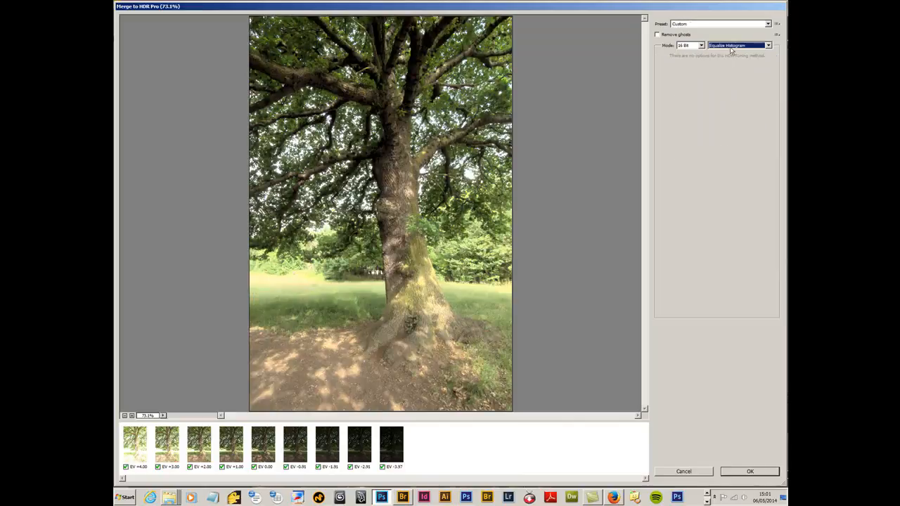
left_click(731, 47)
left_click(729, 63)
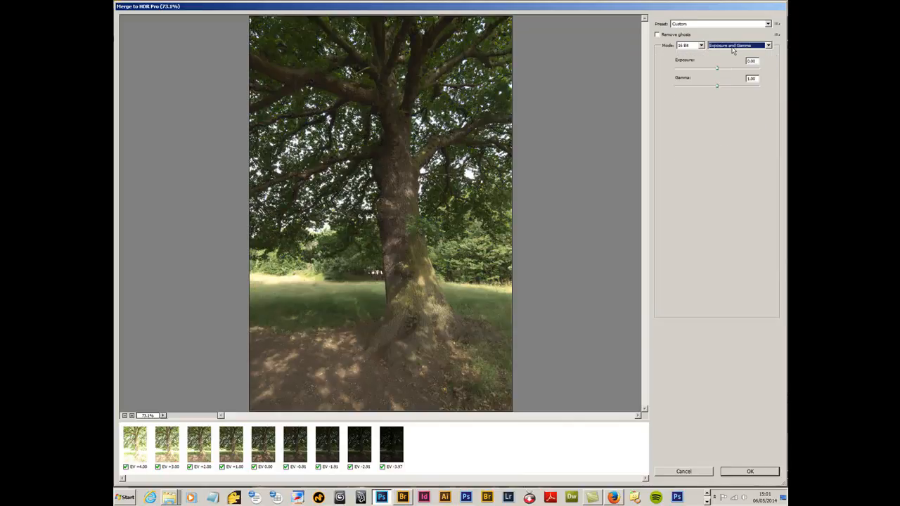
Step: Set the 16 Bit toning method to Highlight Compression and complete the HDR merge
left_click(733, 46)
left_click(728, 69)
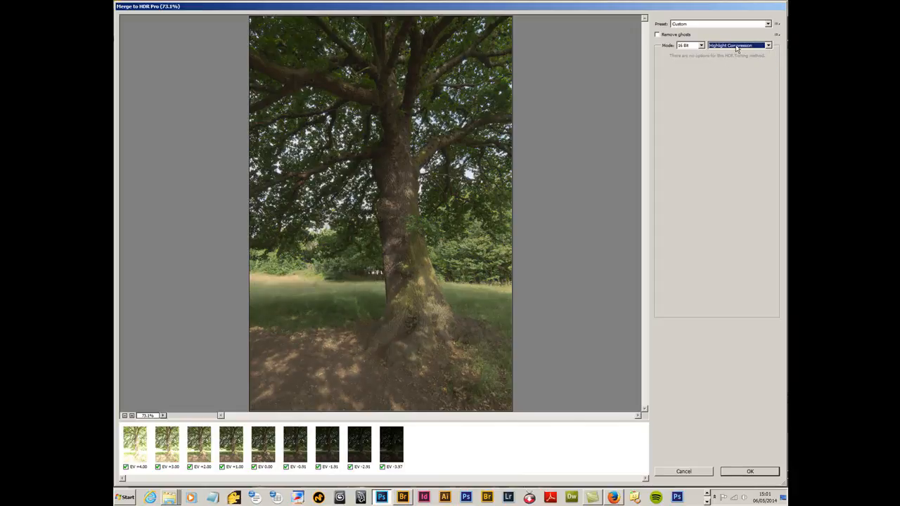
left_click(729, 47)
left_click(725, 68)
left_click(751, 471)
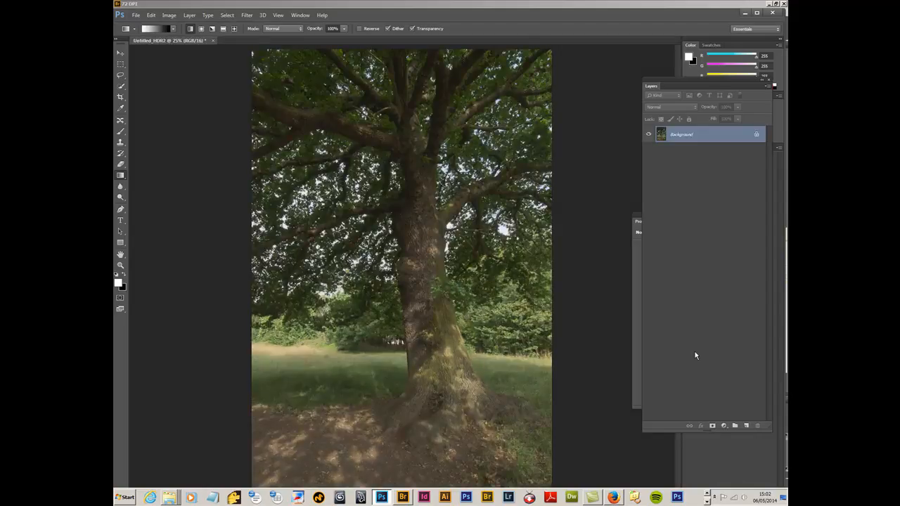
left_click(169, 14)
mouse_move(180, 26)
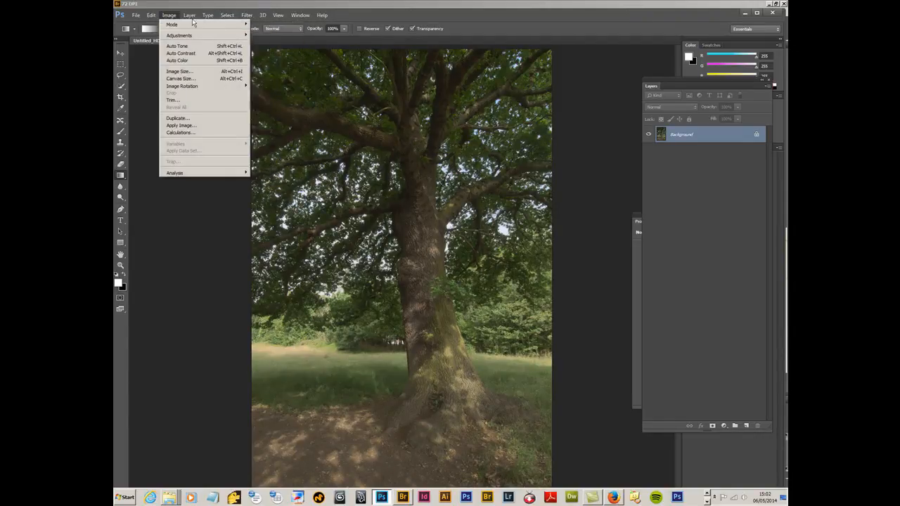
left_click(575, 141)
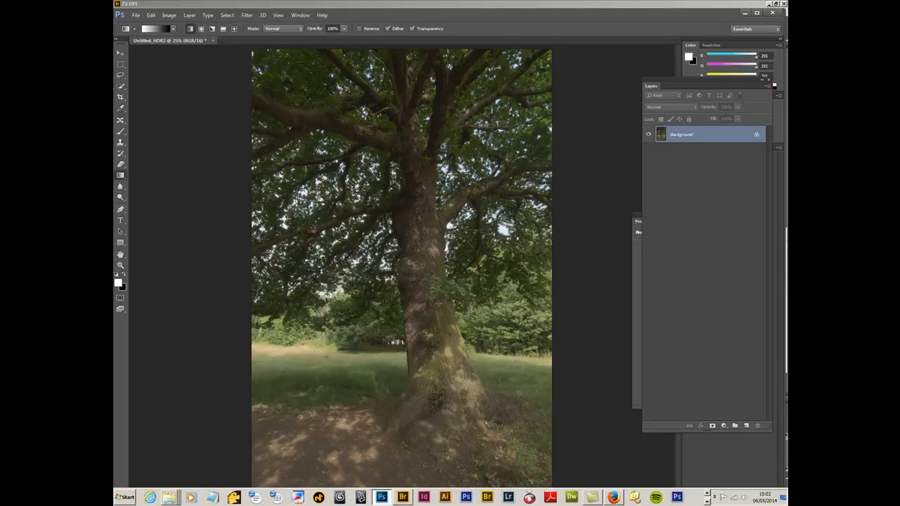
Step: Add a Curves adjustment layer above the Background layer of the merged tree image
left_click(724, 427)
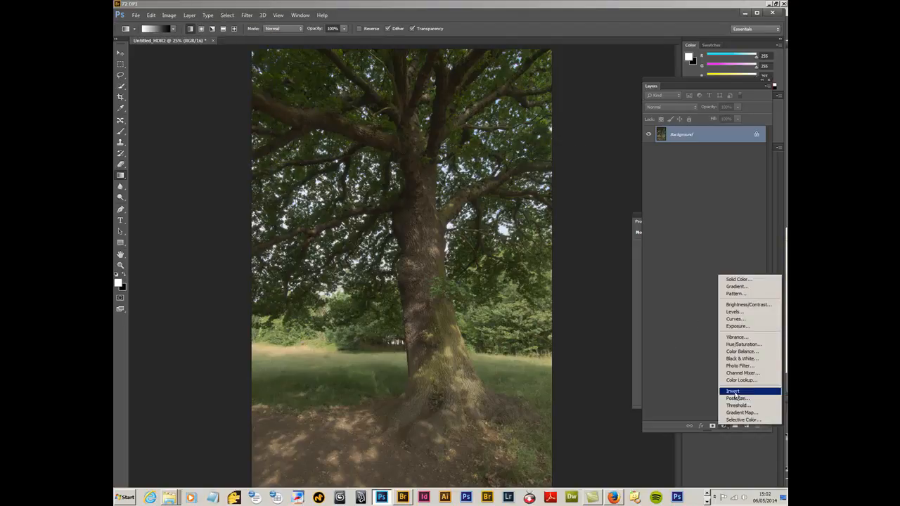
left_click(734, 320)
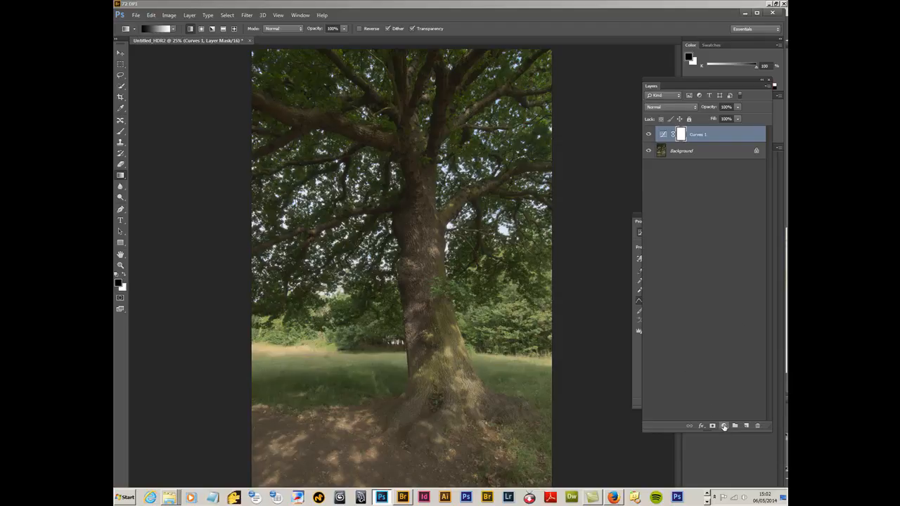
Step: Brighten the Curves 1 midtones with a point at input 105, output 156, and set the black point to input 15
left_click(640, 374)
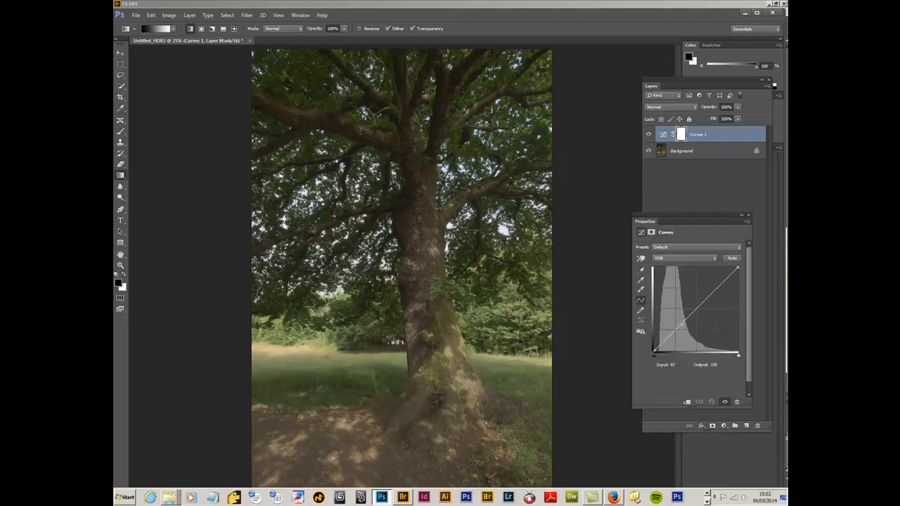
mouse_move(692, 315)
left_mouse_down()
mouse_move(687, 292)
mouse_move(688, 301)
left_mouse_up()
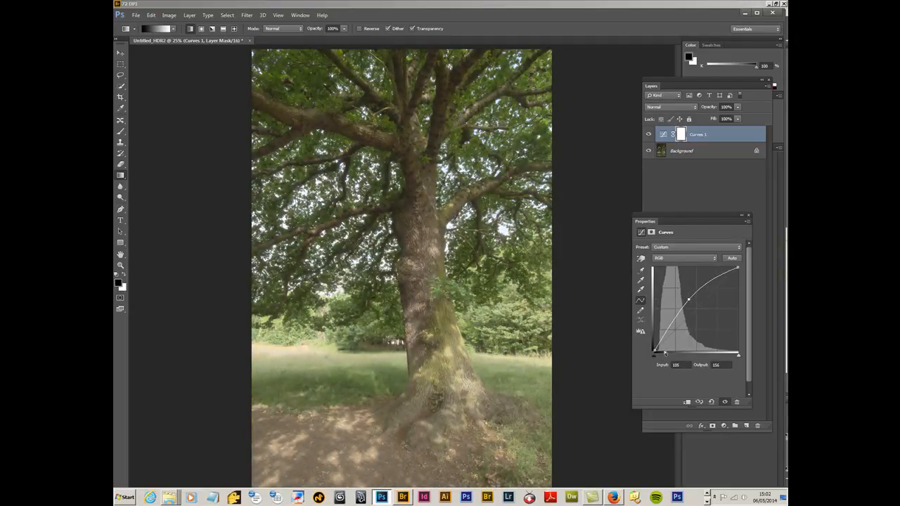
left_click_drag(654, 358, 660, 360)
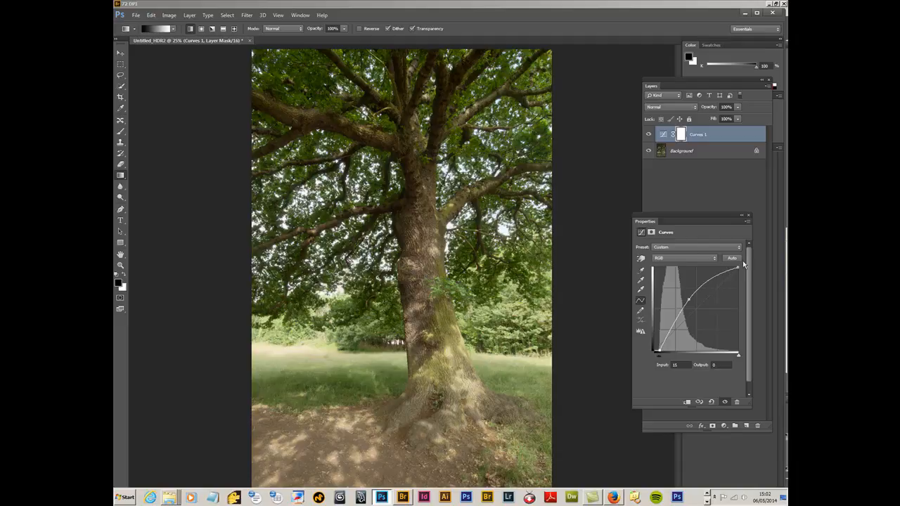
Step: Add a Black & White adjustment layer, place it above Curves 1 and set its blend mode to Soft Light
left_click(718, 140)
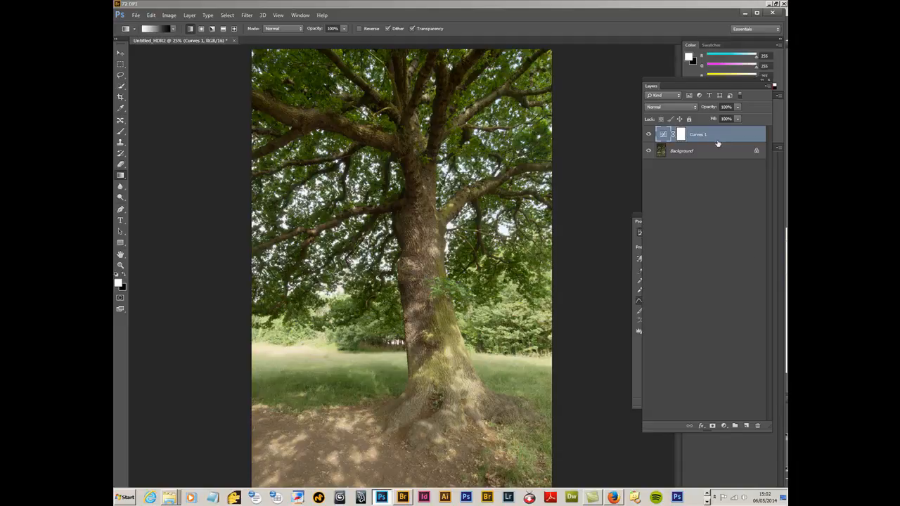
left_click(693, 152)
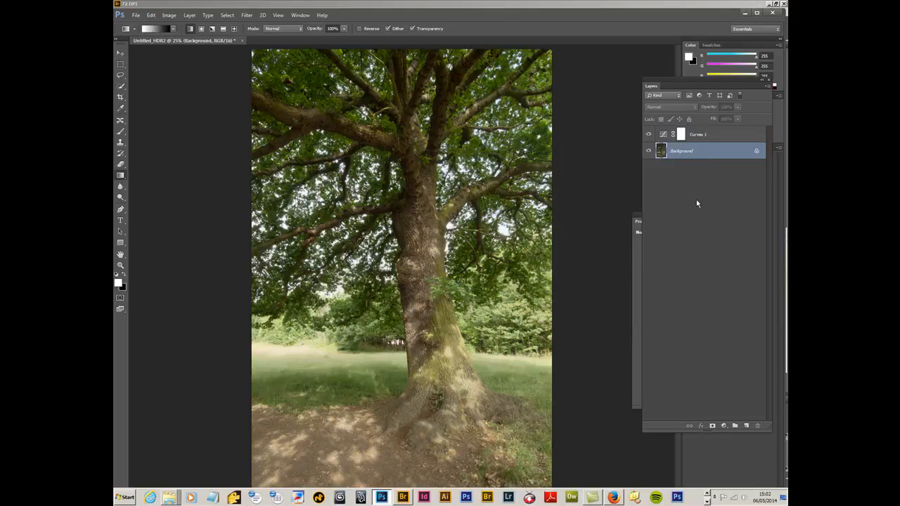
left_click(723, 427)
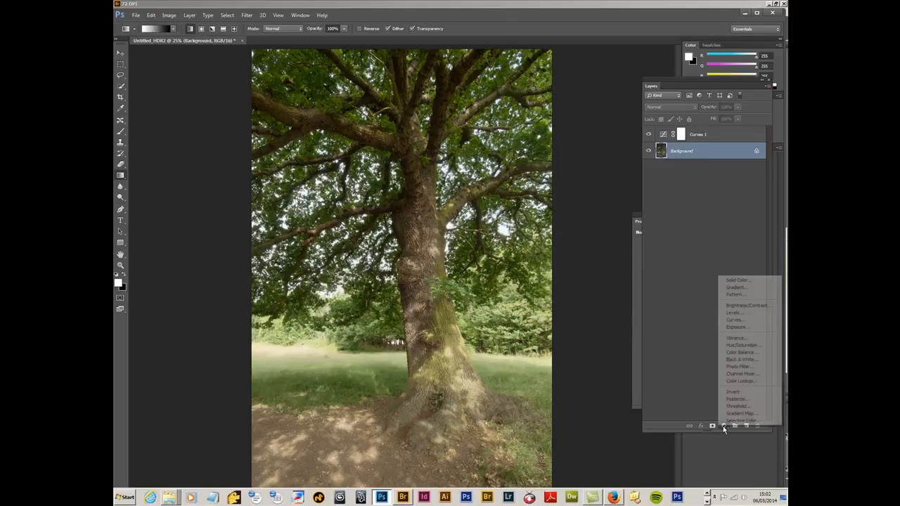
left_click(754, 363)
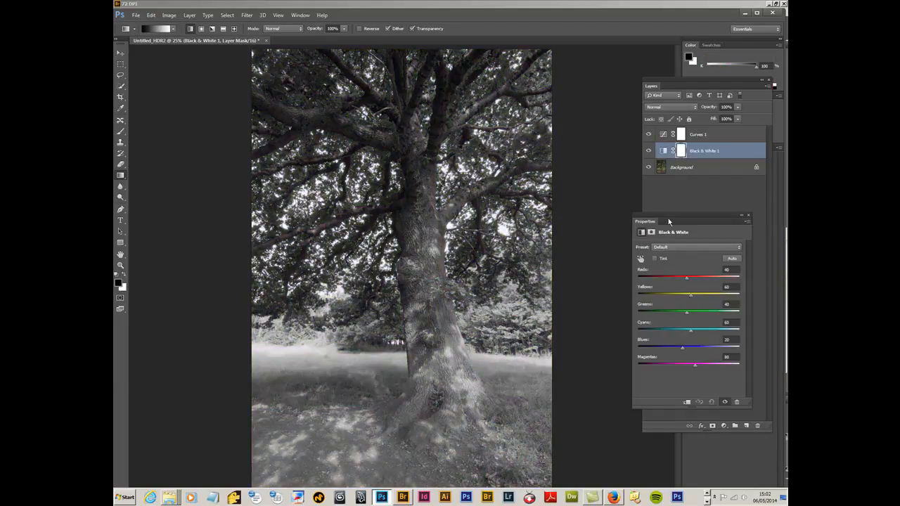
left_click_drag(667, 218, 583, 202)
left_click_drag(721, 151, 712, 132)
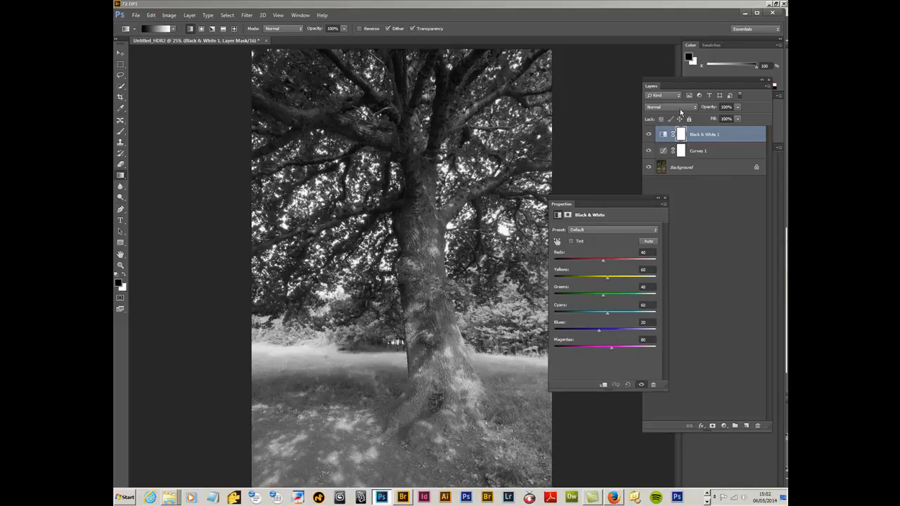
left_click(685, 108)
left_click(666, 227)
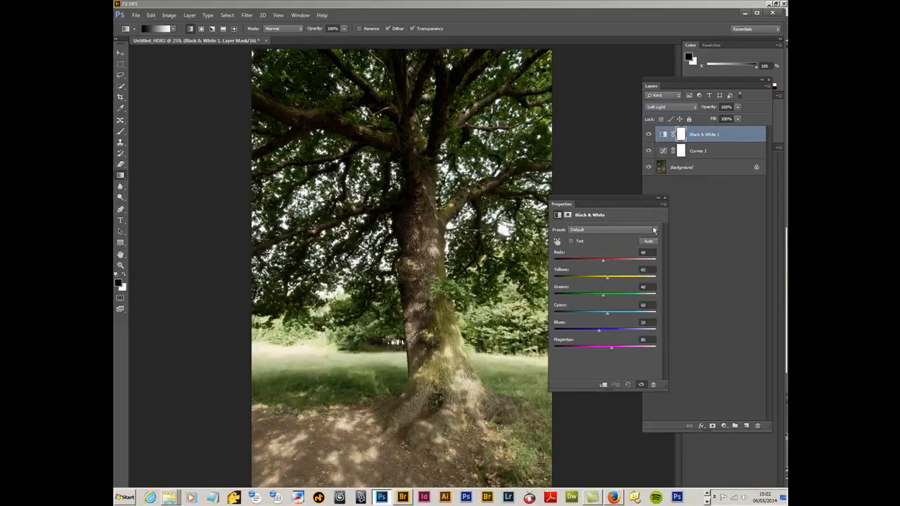
Step: Set the Black & White 1 colour values to Reds 13, Yellows 300, Greens -64, Cyans 13 and Blues 52
left_click_drag(603, 260, 659, 280)
left_click_drag(602, 295, 608, 332)
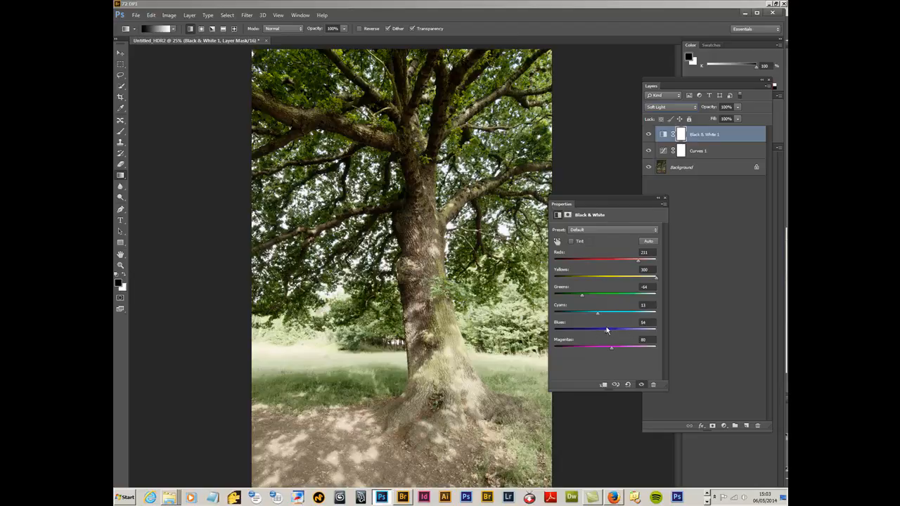
left_click_drag(654, 279, 597, 262)
mouse_move(655, 278)
left_mouse_down()
mouse_move(626, 280)
mouse_move(664, 280)
left_mouse_up()
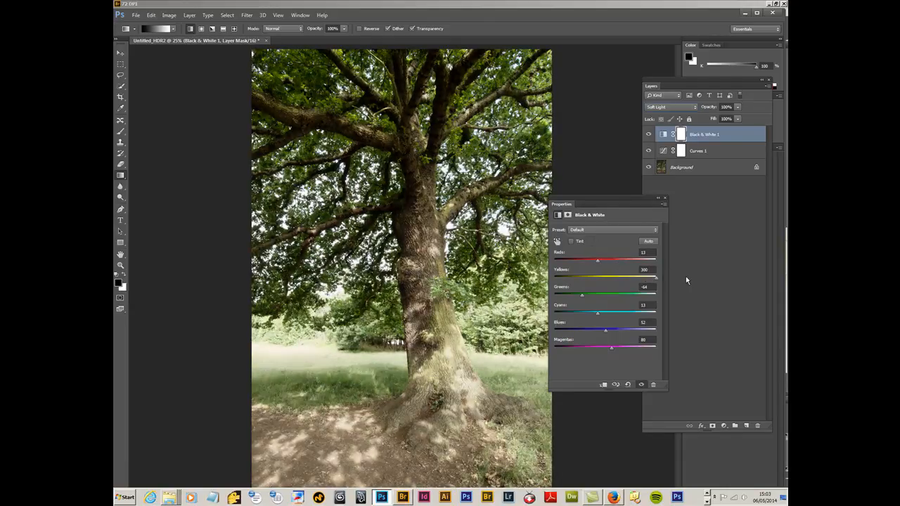
Step: Add a second Black & White adjustment layer on top with Reds 226 and Greens 300, and raise its Yellows and Cyans
left_click(700, 139)
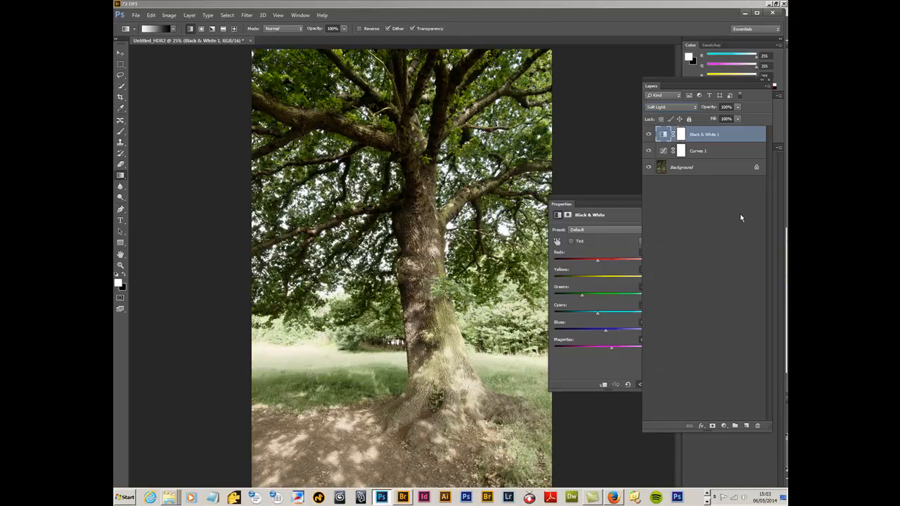
left_click(724, 425)
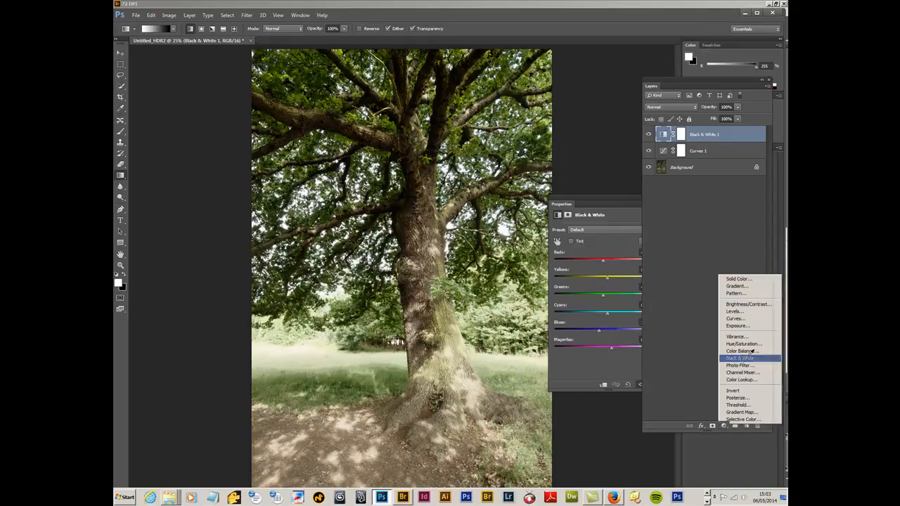
left_click(747, 358)
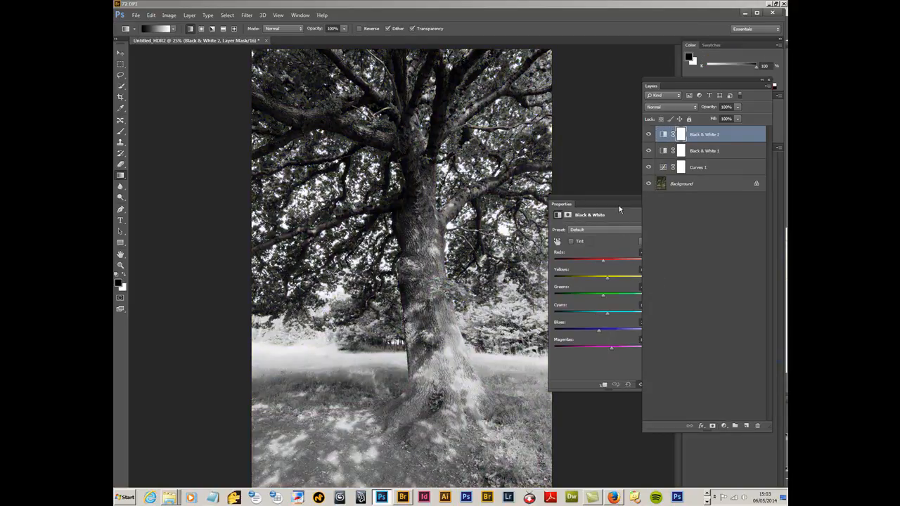
left_click_drag(604, 260, 642, 266)
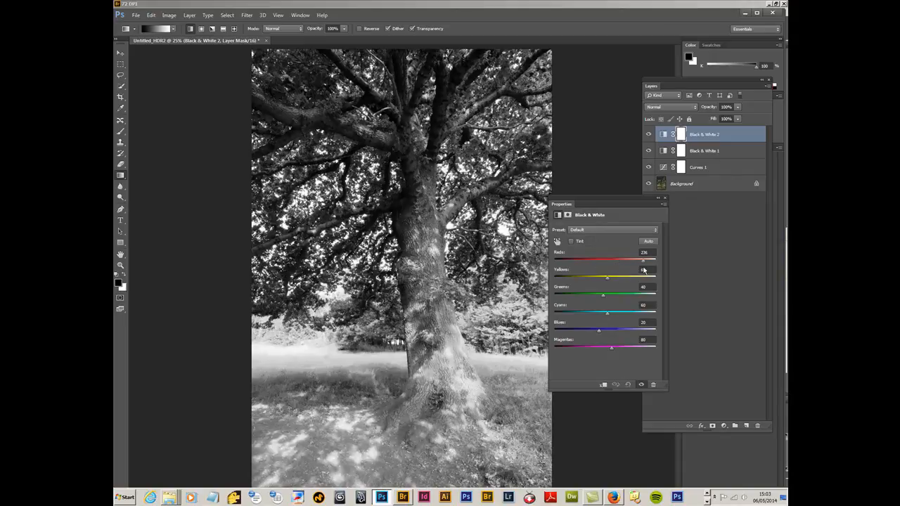
left_click_drag(604, 297, 665, 299)
left_click_drag(608, 281, 628, 281)
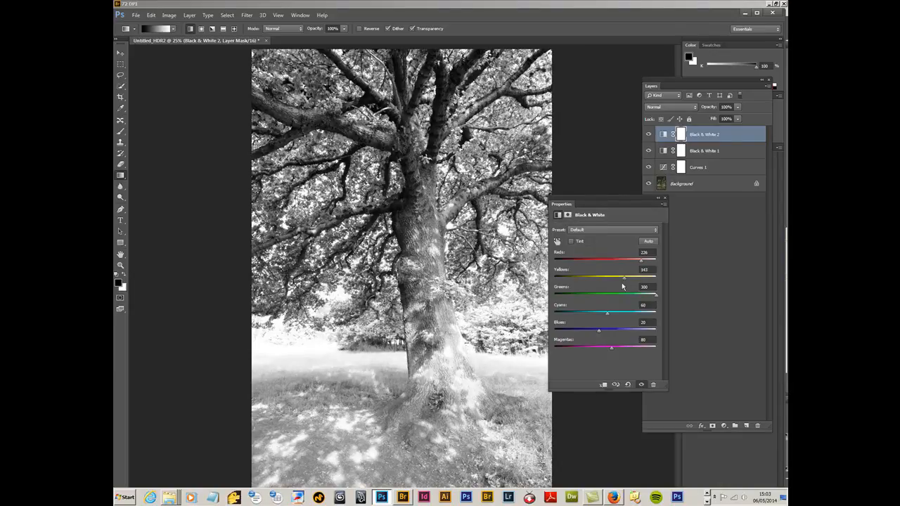
left_click_drag(609, 317, 622, 315)
left_click_drag(624, 280, 640, 266)
left_click_drag(603, 202, 621, 258)
left_click(678, 257)
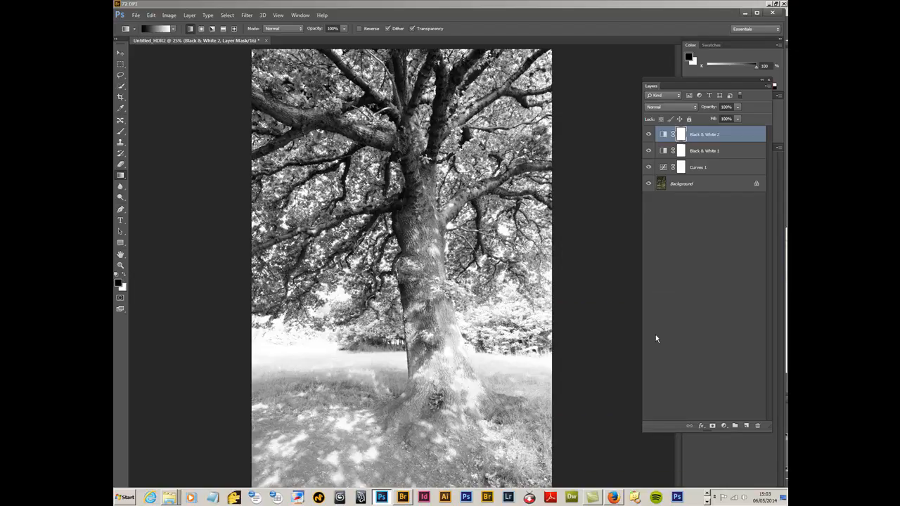
Step: Add a second Curves adjustment layer with its black point moved inward to darken the shadows, and invert its layer mask
left_click(724, 425)
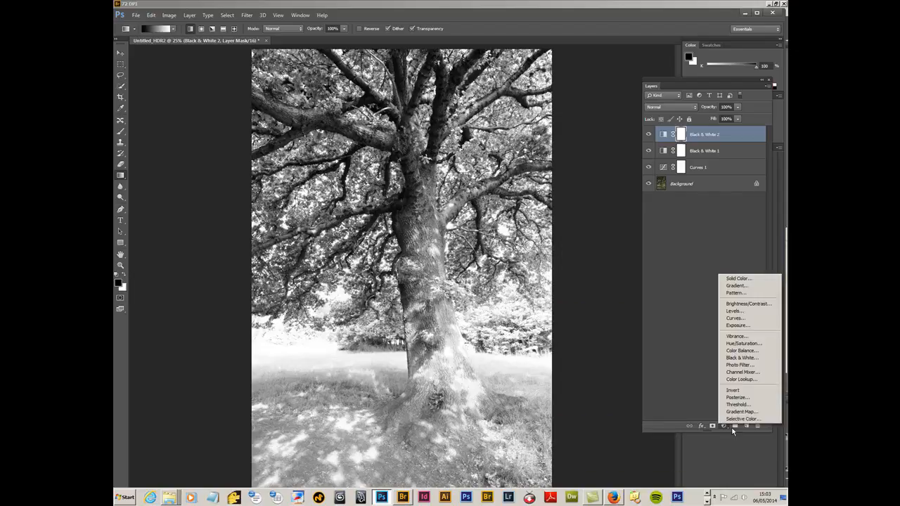
left_click(747, 321)
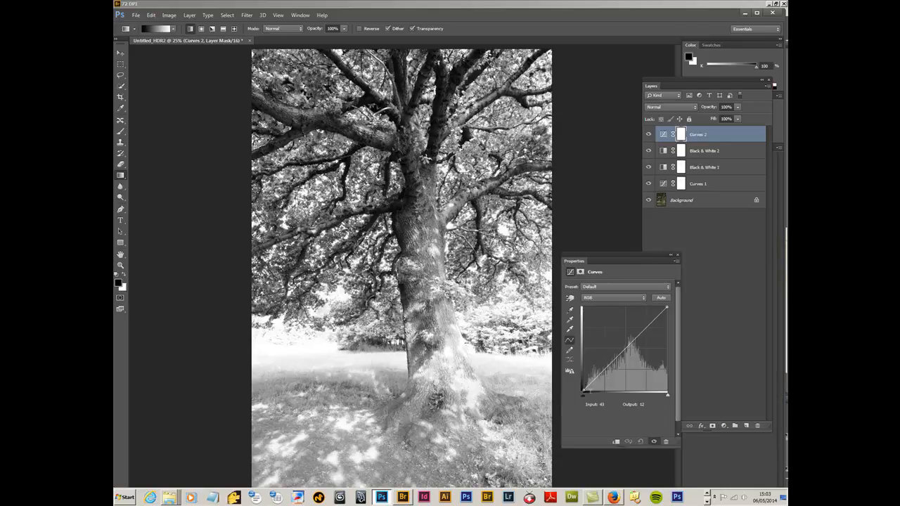
left_click_drag(585, 398, 611, 394)
left_click(681, 134)
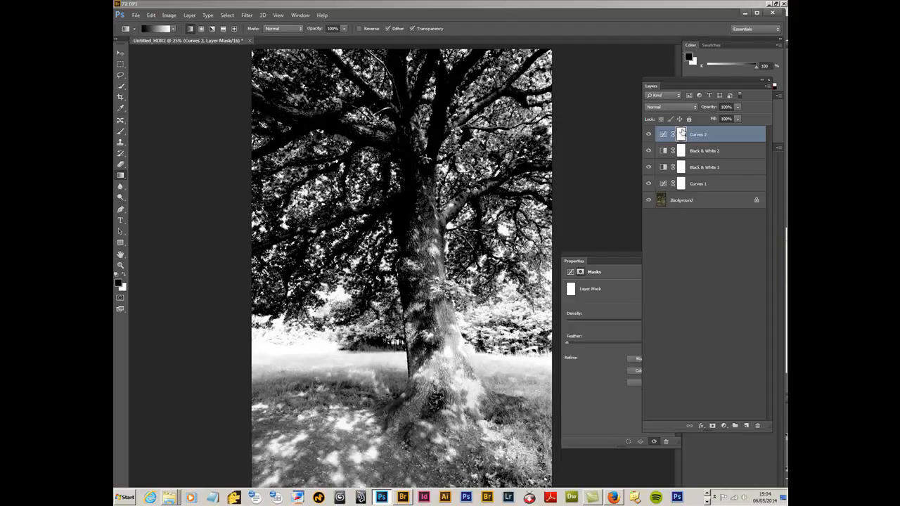
key("ctrl+i")
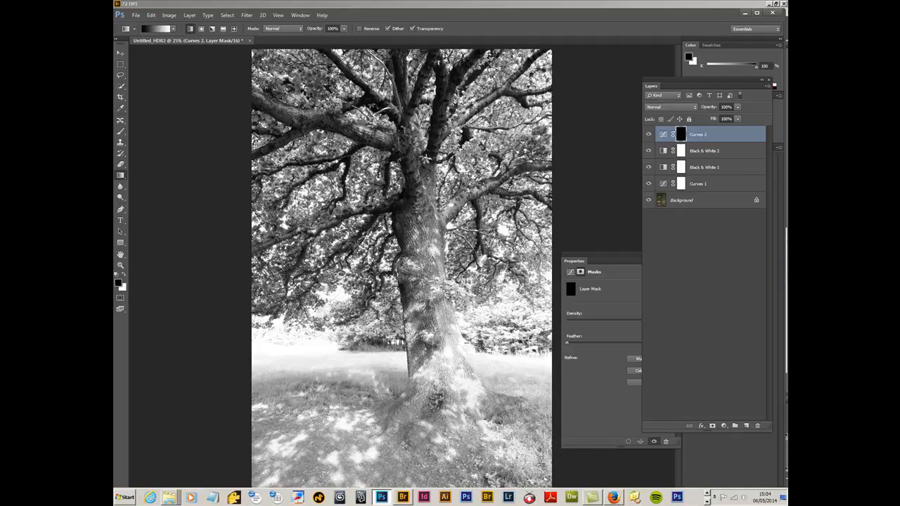
Step: Draw a gradient on the Curves 2 mask to reveal the darkening over the foreground, and compare the image with the layer hidden and shown
right_click(120, 175)
left_click(149, 176)
mouse_move(344, 464)
left_mouse_down()
mouse_move(427, 393)
mouse_move(337, 475)
left_mouse_up()
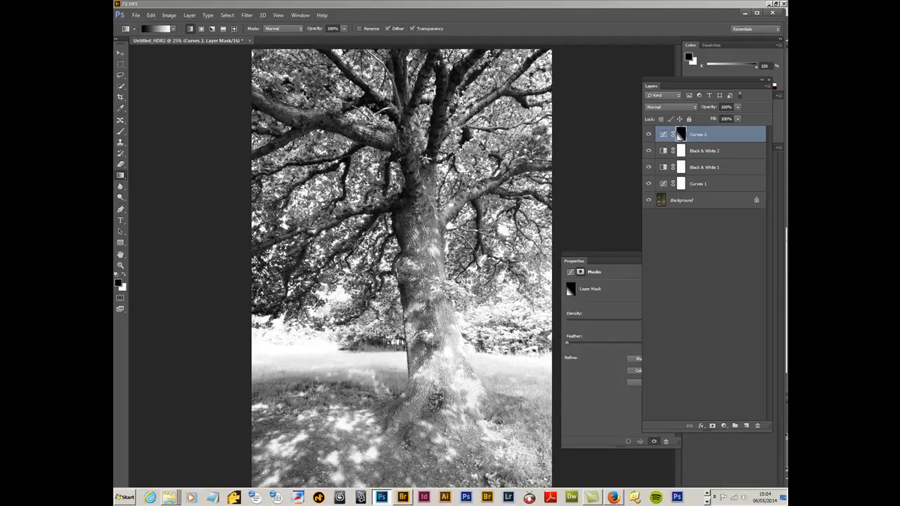
left_click_drag(421, 386, 398, 457)
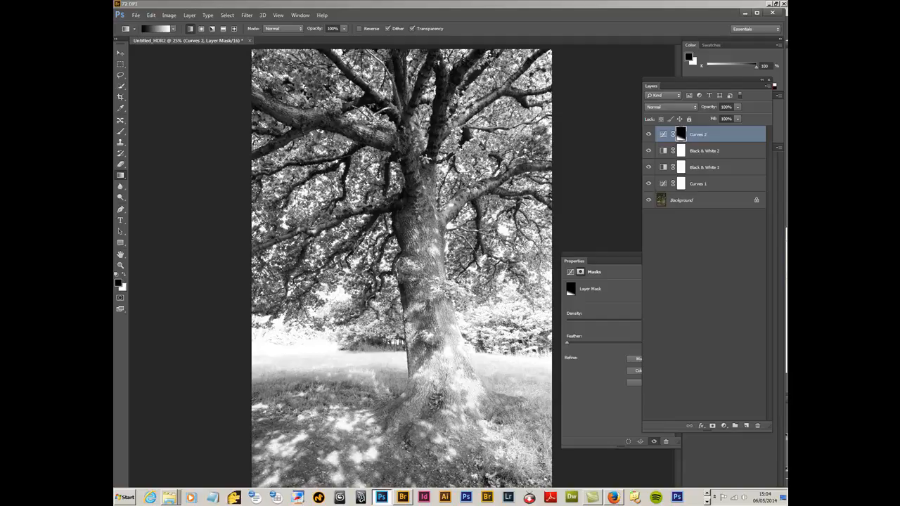
left_click(649, 134)
left_click(649, 135)
left_click(648, 134)
left_click(648, 134)
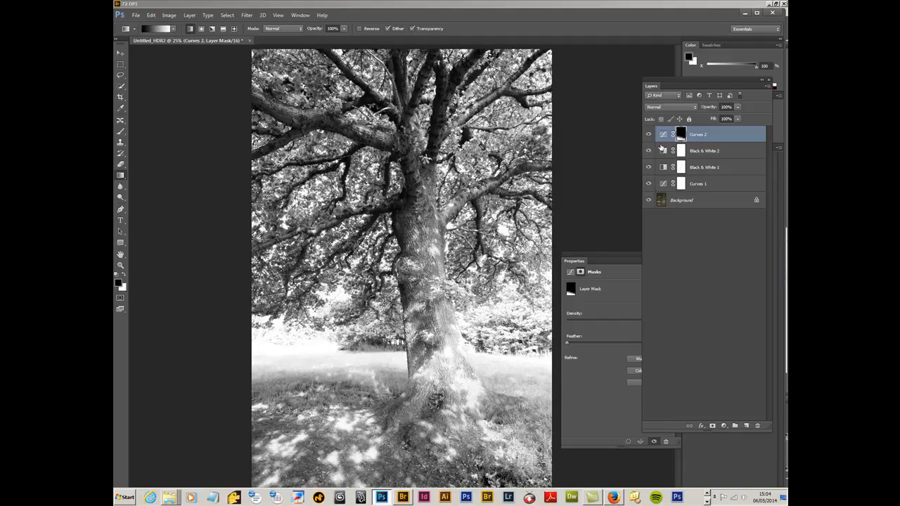
Step: Add a midtone point at input 169, output 112 to the Curves 2 curve, and switch to full screen mode with the menu bar
left_click(663, 135)
left_click_drag(644, 348, 637, 355)
key("h")
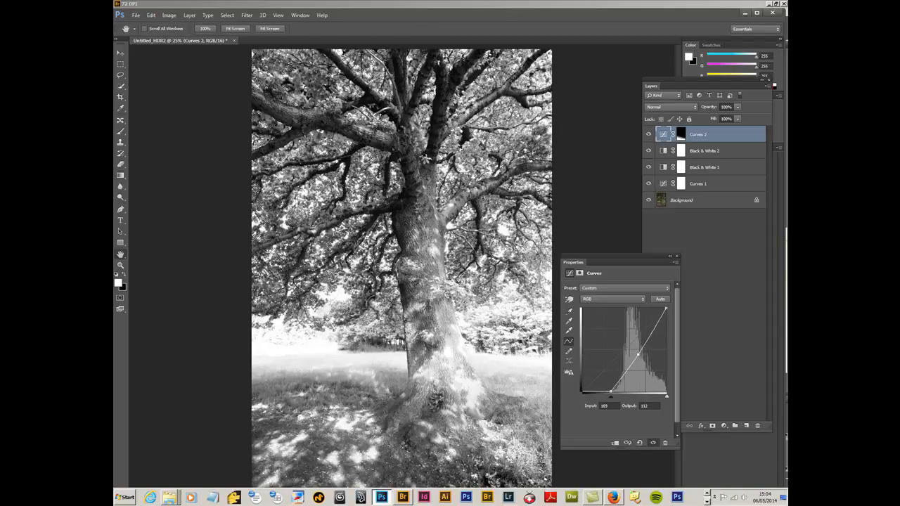
key("f")
key("f")
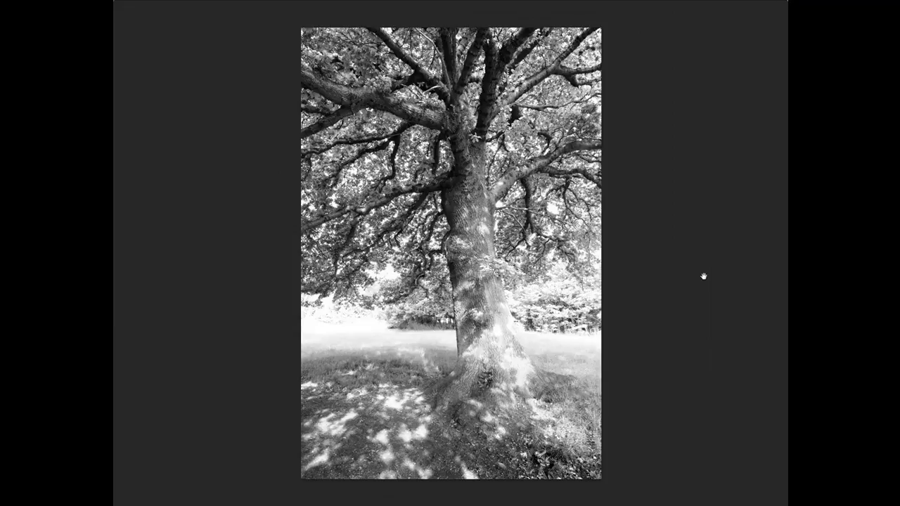
key("f")
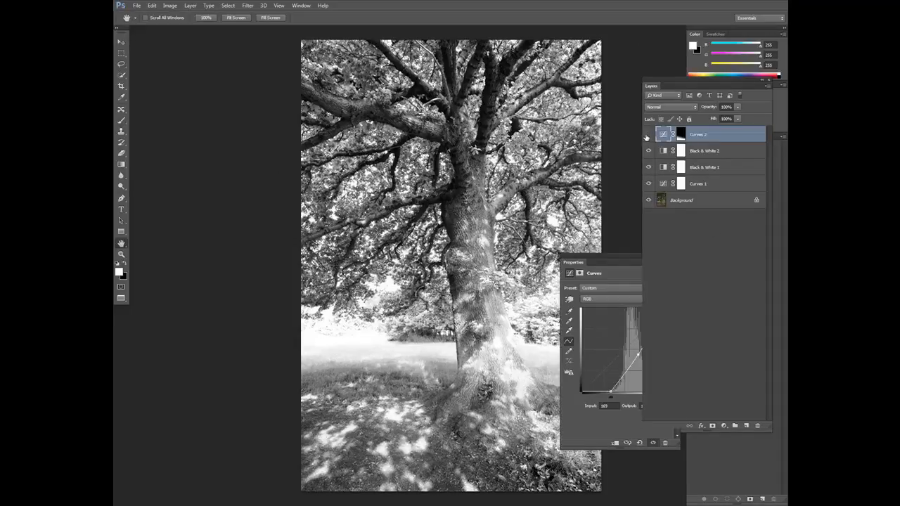
Step: Darken the foreground further by moving the Curves 2 midtone point to input 181, output 98
left_click_drag(602, 262, 728, 275)
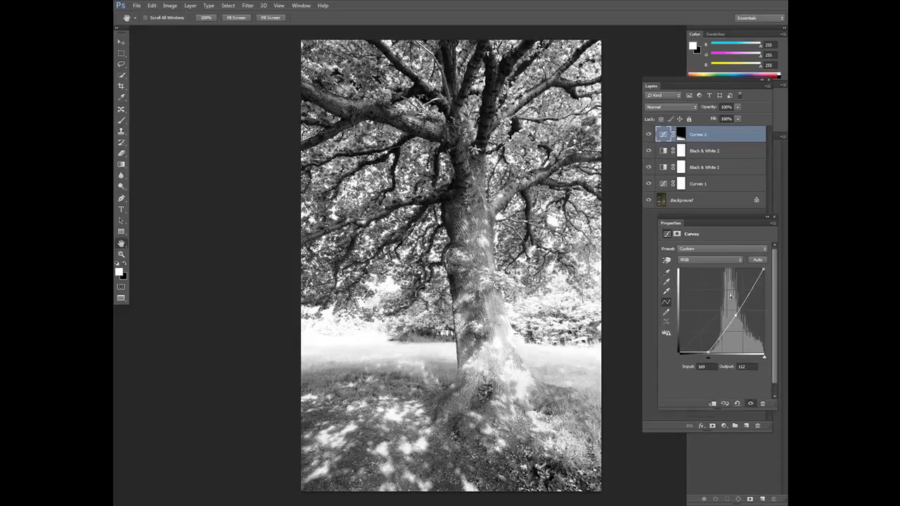
left_click_drag(736, 317, 740, 319)
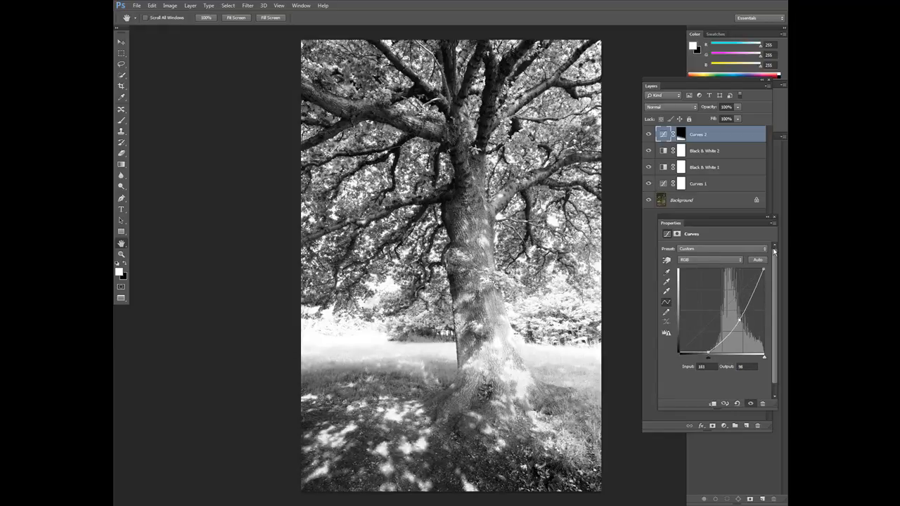
left_click(775, 165)
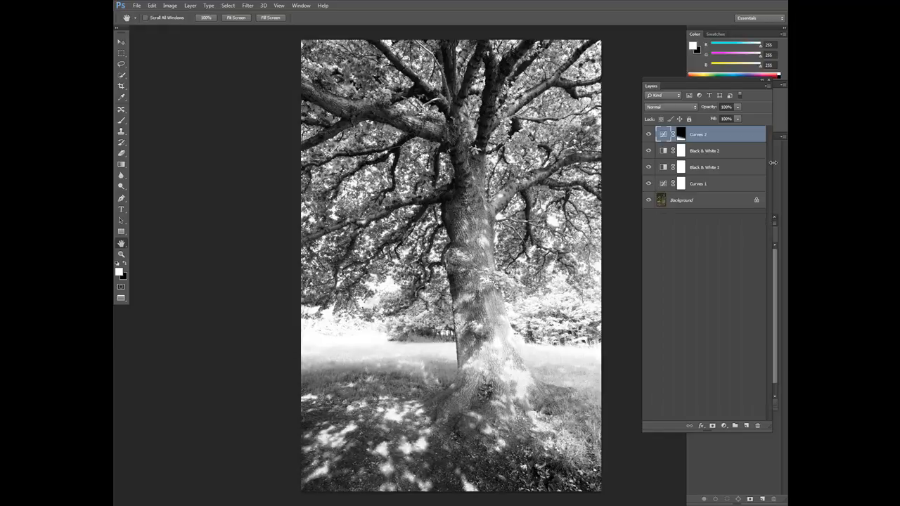
Step: Add a Hue/Saturation adjustment layer on top and colorize the image with Hue 40 and Saturation 25
left_click(723, 426)
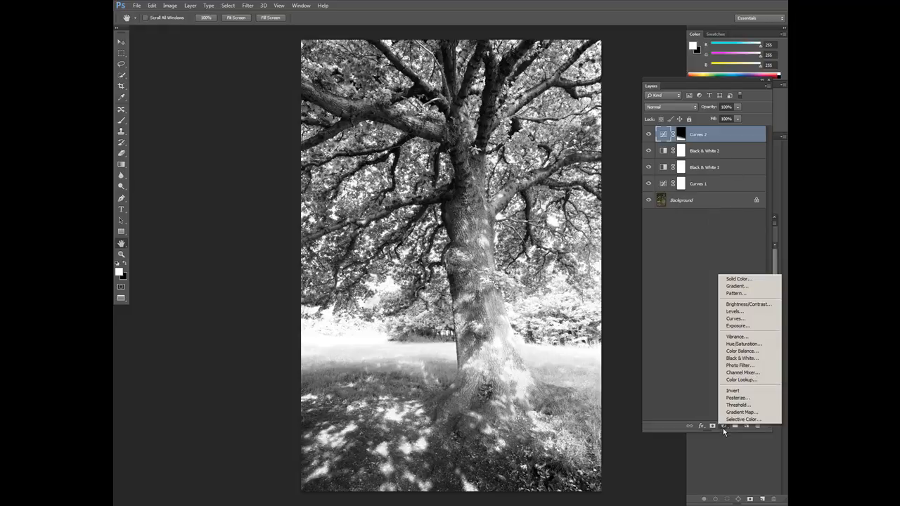
left_click(745, 344)
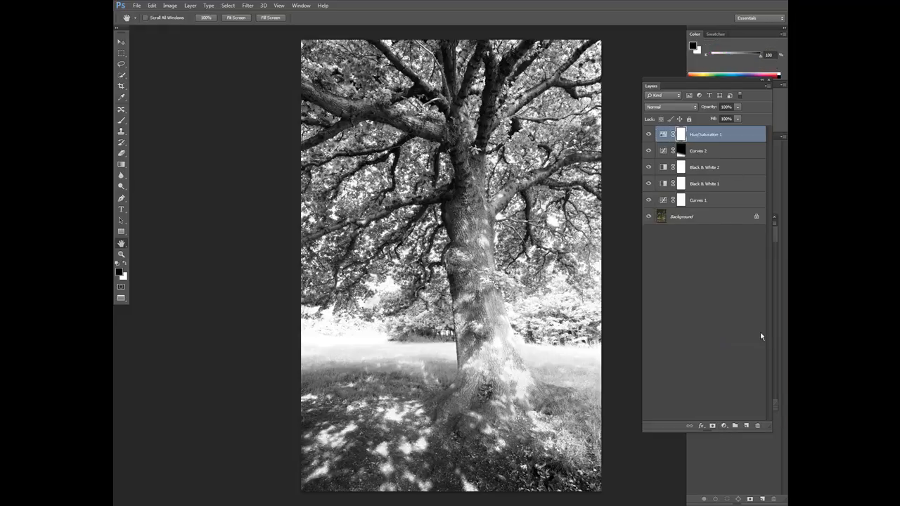
left_click_drag(696, 83, 607, 239)
left_click_drag(677, 220, 571, 52)
left_click(597, 158)
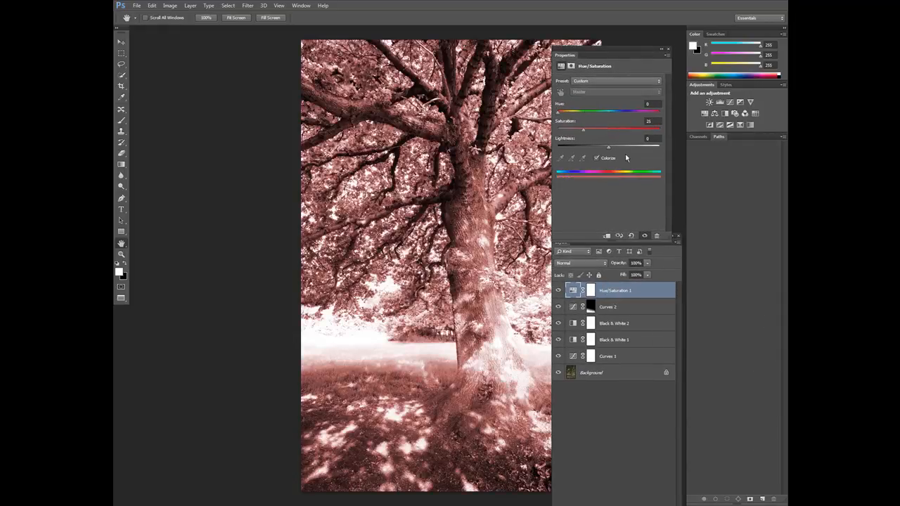
left_click_drag(562, 114, 568, 116)
Step: Lower the Hue/Saturation 1 layer's opacity to 54% and move the Properties and Layers panels clear of the image
left_click(647, 263)
left_click_drag(646, 273, 626, 274)
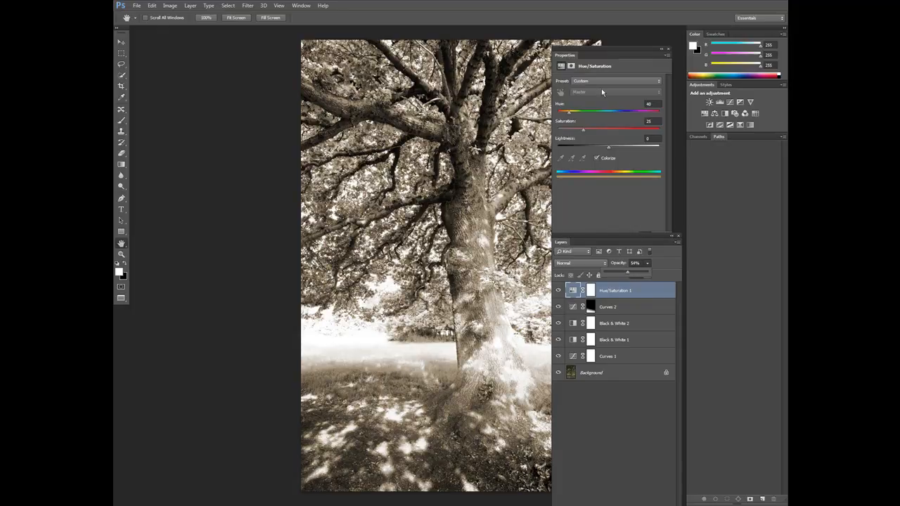
left_click_drag(578, 53, 731, 50)
left_click_drag(606, 242, 716, 192)
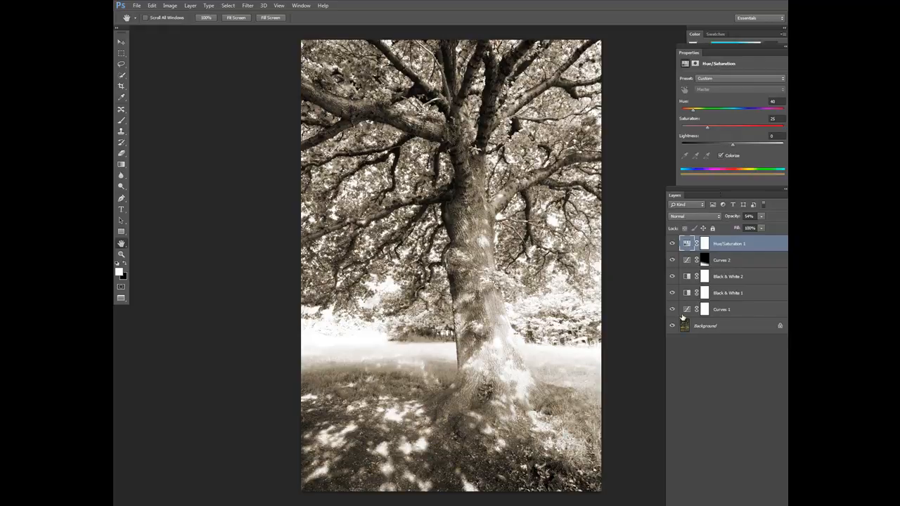
Step: Compare the image with Curves 1 and Black & White 1 hidden and shown, and set Black & White 1's Yellows to 197 and Greens to -68
left_click(700, 280)
left_click(673, 311)
left_click(673, 311)
left_click(673, 292)
left_click(673, 293)
left_click(689, 293)
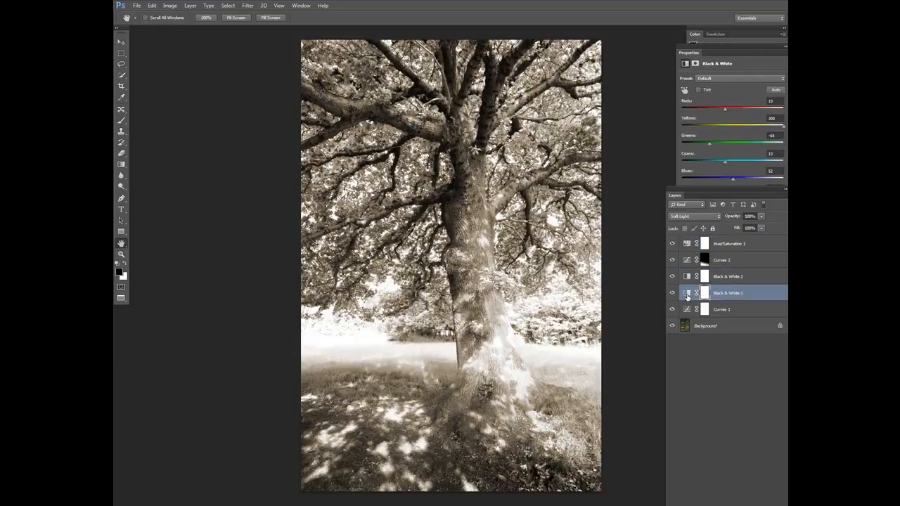
left_click_drag(784, 126, 763, 127)
left_click_drag(711, 145, 709, 145)
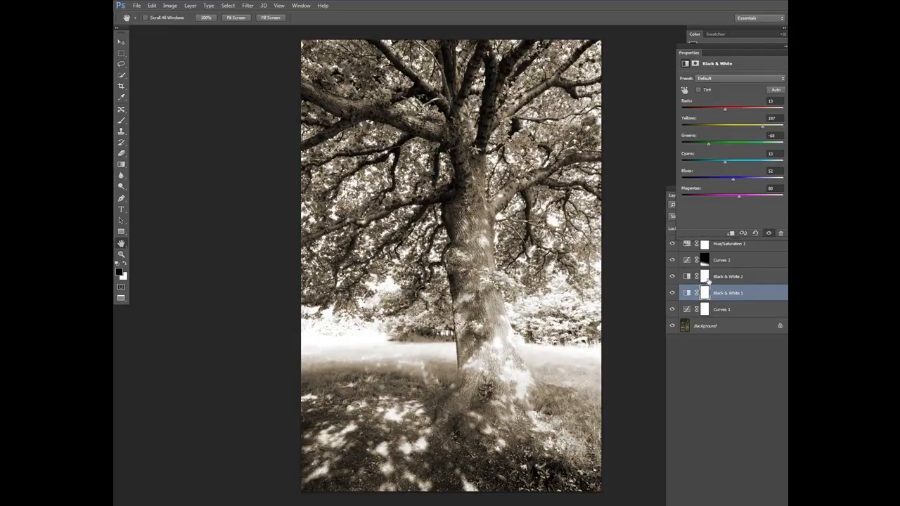
Step: Review the tone curve of the Curves 1 layer and return to the Black & White 1 layer
left_click(688, 311)
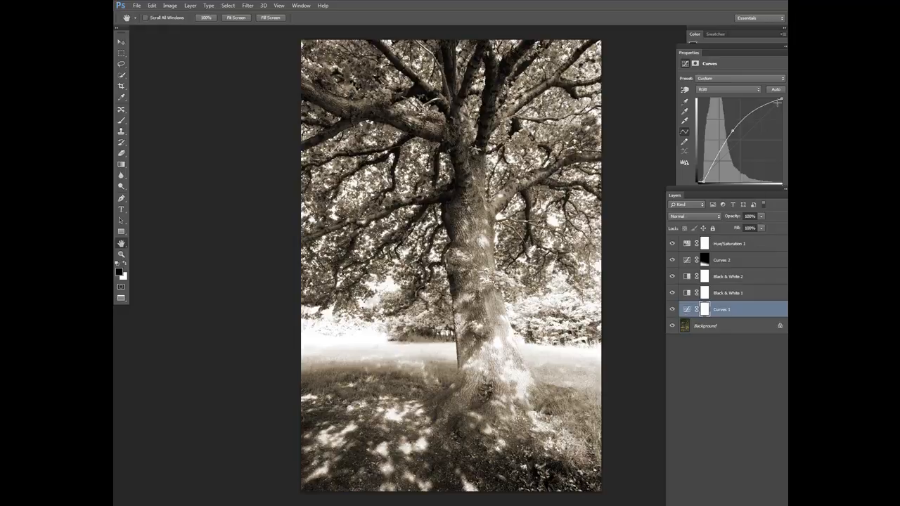
left_click_drag(779, 118, 775, 118)
left_click(728, 295)
Step: Hide and show the Curves 2, Black & White 2 and Black & White 1 layers to examine each one's effect on the image
left_click(672, 261)
left_click(672, 261)
left_click(672, 276)
left_click(672, 276)
left_click(672, 277)
left_click(673, 276)
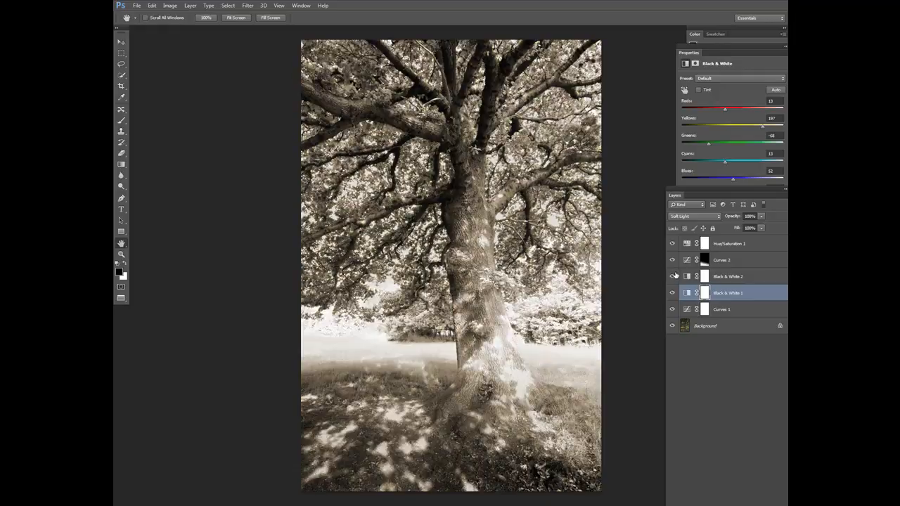
left_click(674, 276)
left_click(672, 261)
left_click(672, 261)
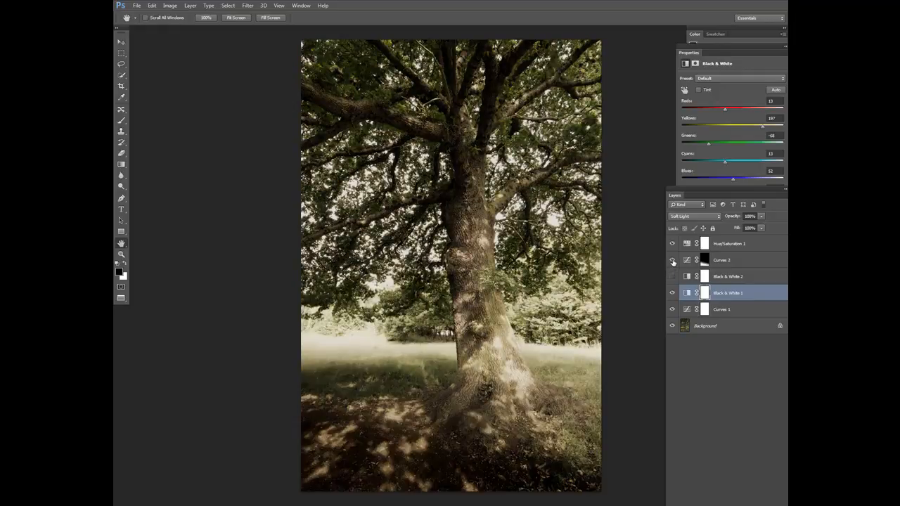
left_click(673, 293)
left_click(674, 276)
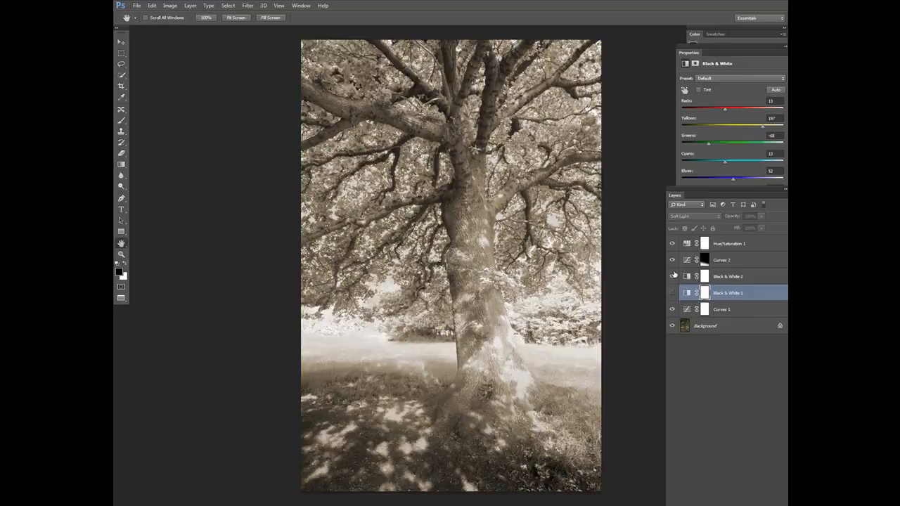
left_click(673, 293)
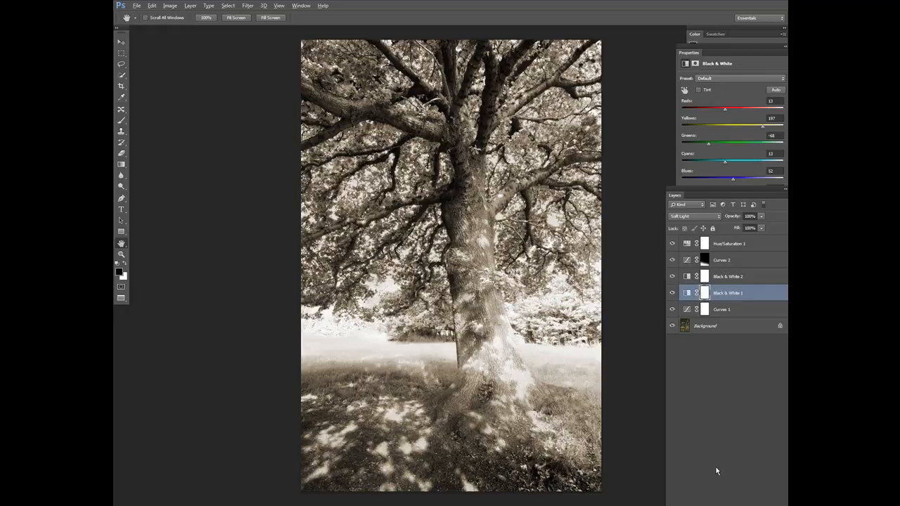
key("alt+Tab")
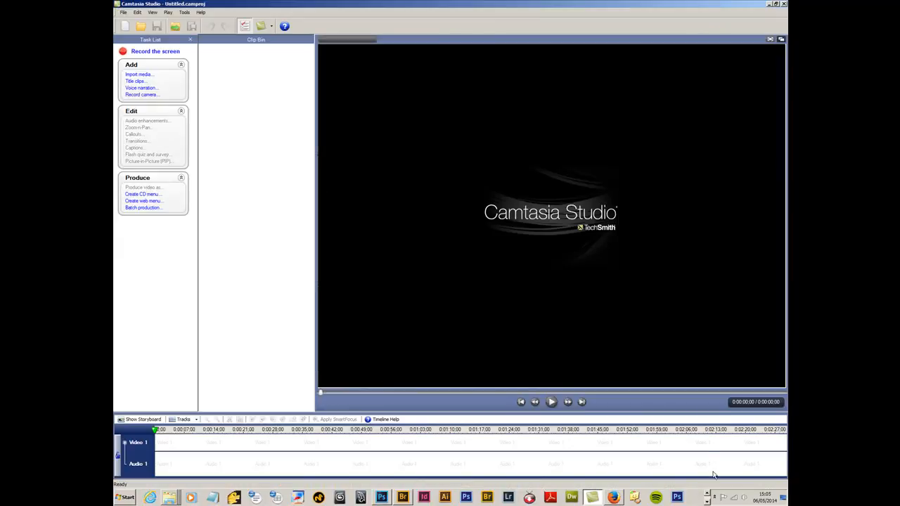
left_click(715, 499)
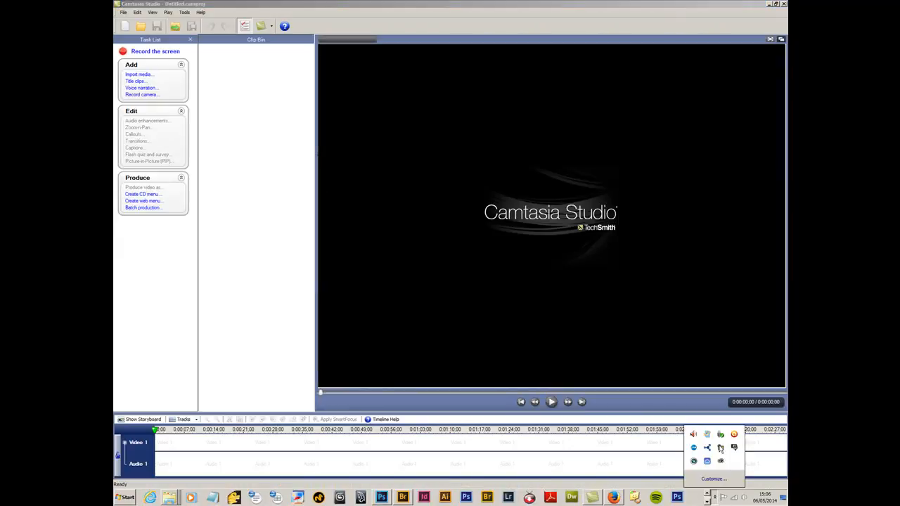